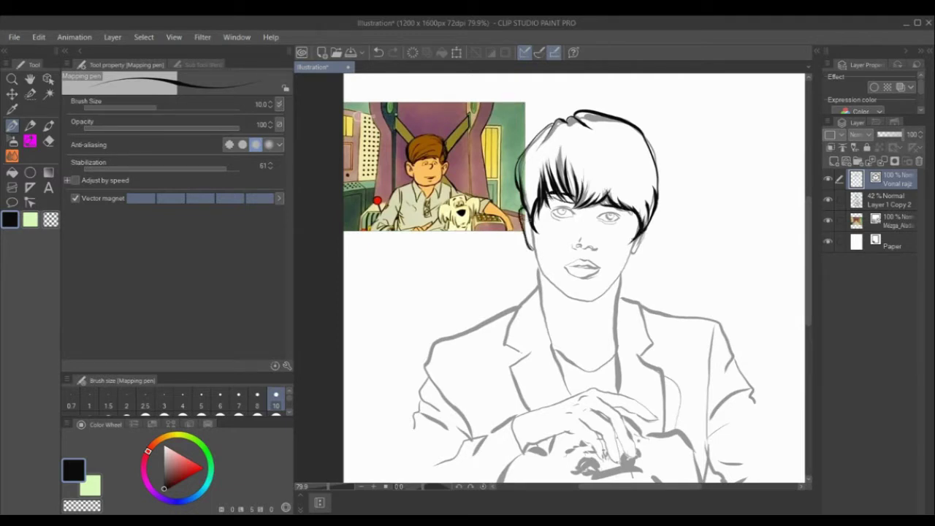
# Step: Ink the man's jawline, nose, lips and eyes over the sketch with the black Mapping pen at size 10
pyautogui.moveTo(530, 228)
pyautogui.mouseDown()
pyautogui.moveTo(562, 293)
pyautogui.moveTo(631, 256)
pyautogui.moveTo(636, 239)
pyautogui.mouseUp()
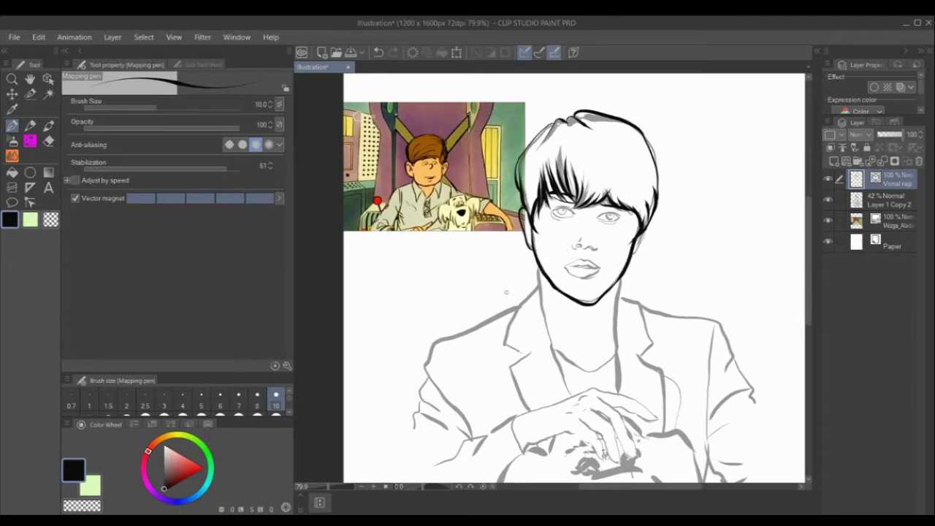
pyautogui.click(379, 53)
pyautogui.moveTo(557, 286)
pyautogui.mouseDown()
pyautogui.moveTo(589, 300)
pyautogui.moveTo(619, 280)
pyautogui.mouseUp()
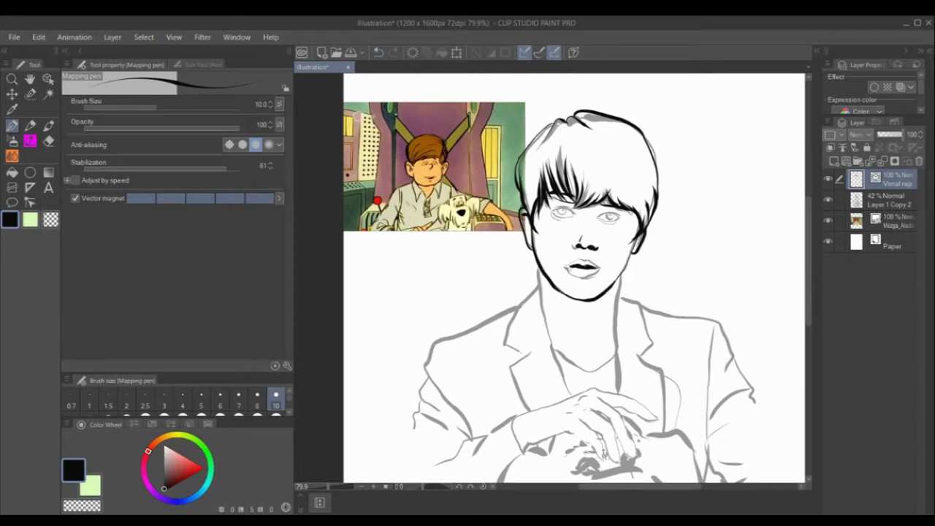
pyautogui.scroll(2, 719, 221)
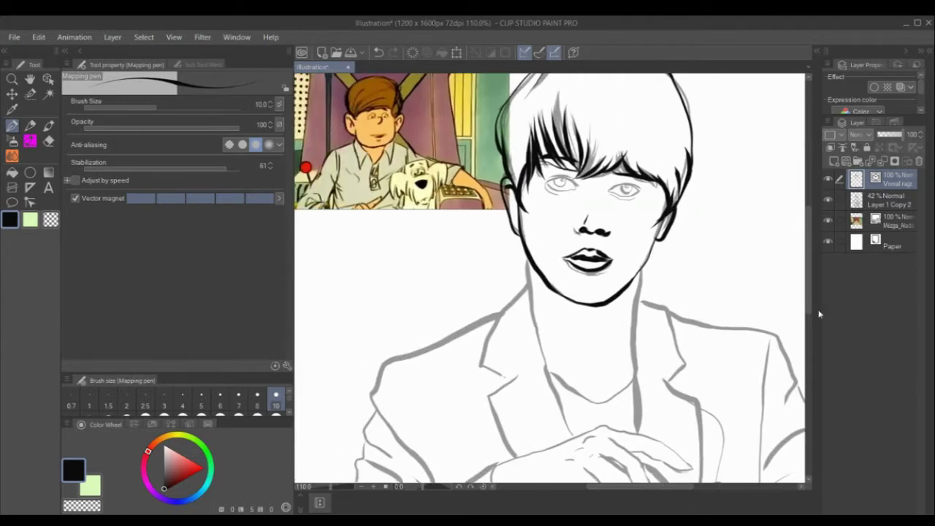
pyautogui.moveTo(808, 276); pyautogui.dragTo(808, 258)
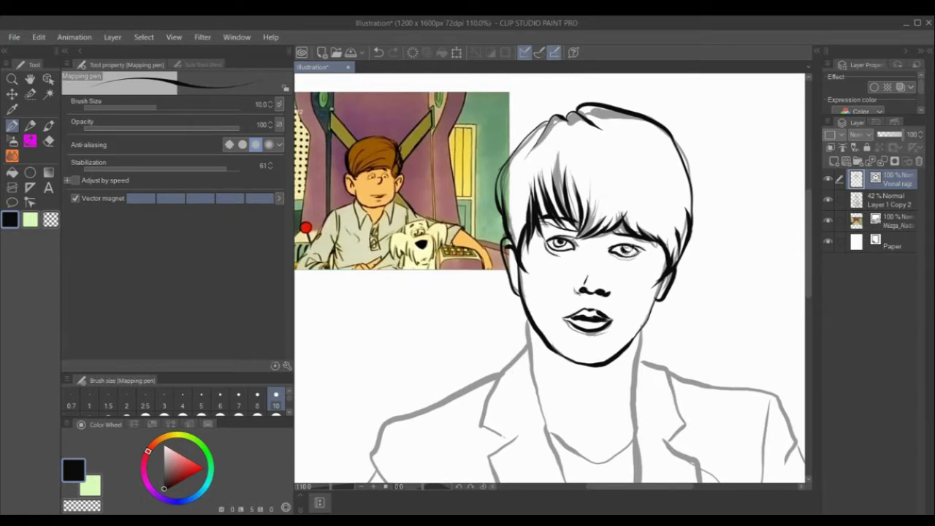
# Step: Ink the neck, the shirt neckline, the left jacket lapel and the inner shirt edge over the sketch
pyautogui.scroll(-2, 548, 315)
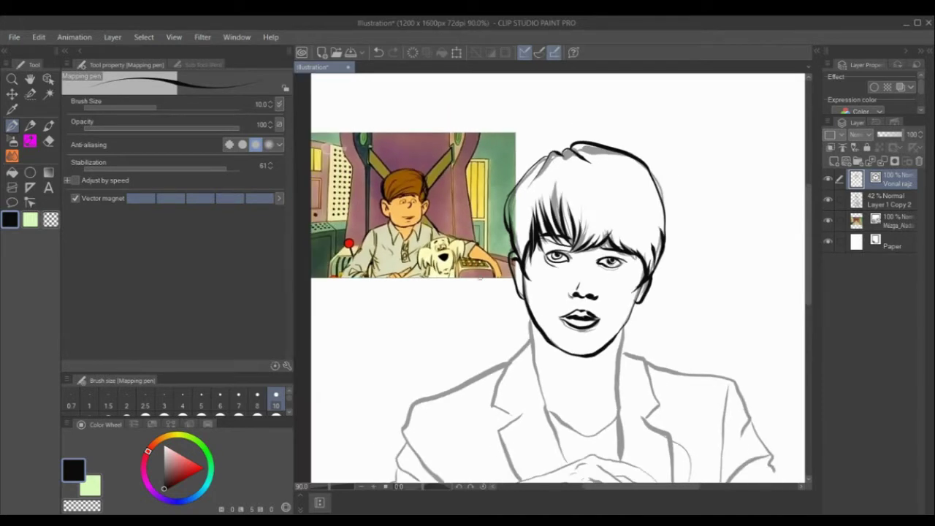
pyautogui.moveTo(532, 342)
pyautogui.mouseDown()
pyautogui.moveTo(550, 421)
pyautogui.moveTo(620, 411)
pyautogui.moveTo(624, 326)
pyautogui.mouseUp()
pyautogui.scroll(-5, 628, 263)
pyautogui.moveTo(531, 170); pyautogui.dragTo(525, 312)
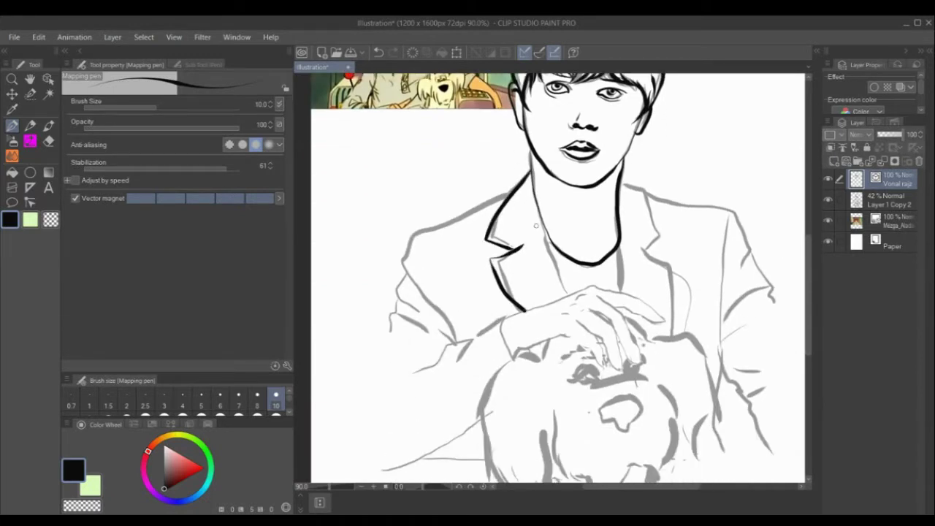
pyautogui.moveTo(541, 221); pyautogui.dragTo(565, 294)
# Step: Ink the left shoulder, the outer sleeve and the sleeve folds of the jacket
pyautogui.moveTo(511, 192)
pyautogui.mouseDown()
pyautogui.moveTo(406, 260)
pyautogui.moveTo(453, 325)
pyautogui.mouseUp()
pyautogui.moveTo(395, 272)
pyautogui.mouseDown()
pyautogui.moveTo(418, 317)
pyautogui.moveTo(384, 348)
pyautogui.moveTo(447, 345)
pyautogui.mouseUp()
pyautogui.moveTo(442, 350)
pyautogui.mouseDown()
pyautogui.moveTo(474, 323)
pyautogui.moveTo(507, 317)
pyautogui.moveTo(513, 364)
pyautogui.mouseUp()
# Step: Ink the cuff and the hand resting on the dog's head, including the knuckles and fingers
pyautogui.moveTo(504, 319); pyautogui.dragTo(585, 290)
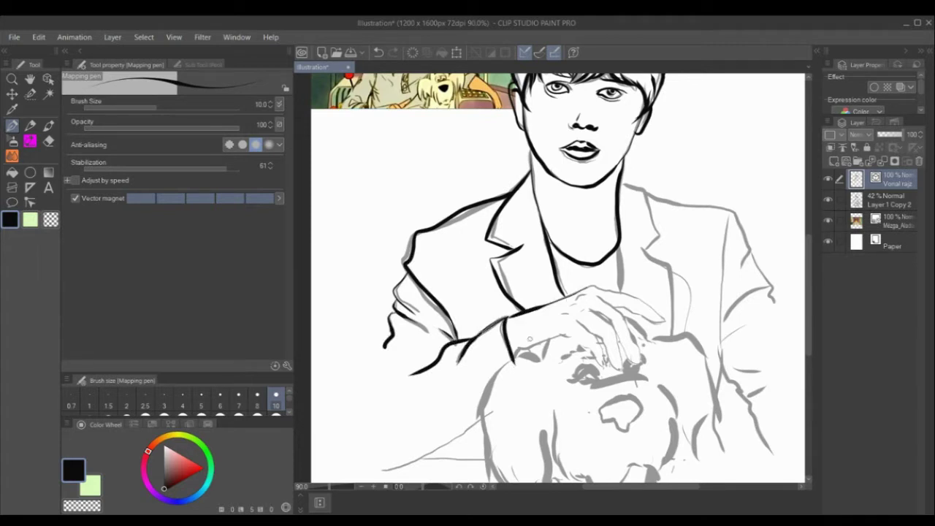
pyautogui.moveTo(515, 358)
pyautogui.mouseDown()
pyautogui.moveTo(581, 344)
pyautogui.moveTo(580, 306)
pyautogui.moveTo(621, 332)
pyautogui.mouseUp()
pyautogui.moveTo(618, 330); pyautogui.dragTo(625, 365)
pyautogui.moveTo(581, 297); pyautogui.dragTo(590, 291)
pyautogui.moveTo(597, 296); pyautogui.dragTo(622, 315)
pyautogui.moveTo(615, 311); pyautogui.dragTo(639, 349)
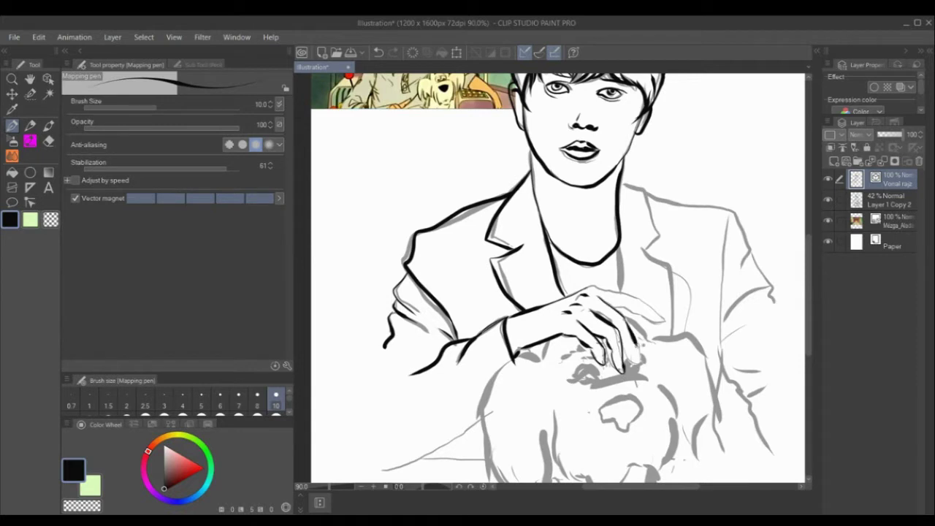
pyautogui.moveTo(635, 296); pyautogui.dragTo(663, 319)
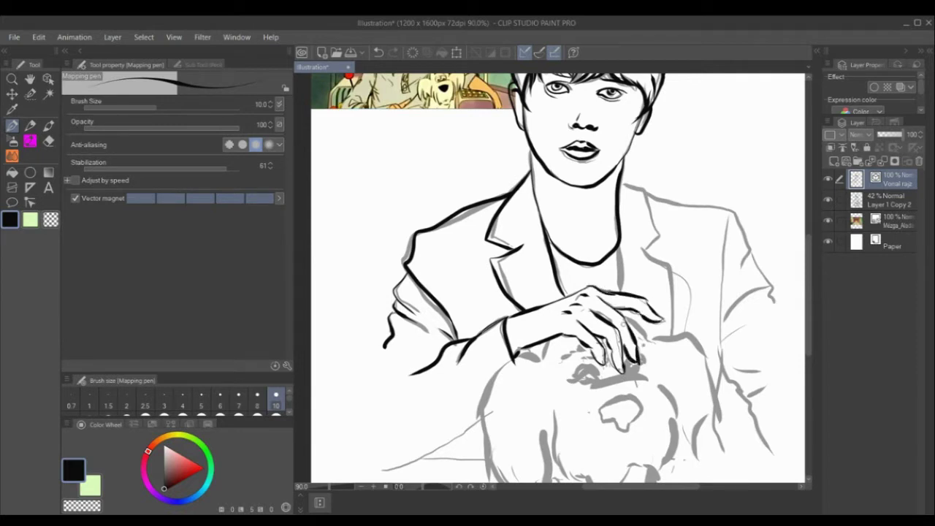
# Step: Ink the left outline of the dog's head, the lower sleeve lines, and the dog's eyes and nose
pyautogui.moveTo(531, 348)
pyautogui.mouseDown()
pyautogui.moveTo(476, 442)
pyautogui.moveTo(390, 464)
pyautogui.mouseUp()
pyautogui.moveTo(424, 461)
pyautogui.mouseDown()
pyautogui.moveTo(488, 457)
pyautogui.moveTo(499, 482)
pyautogui.mouseUp()
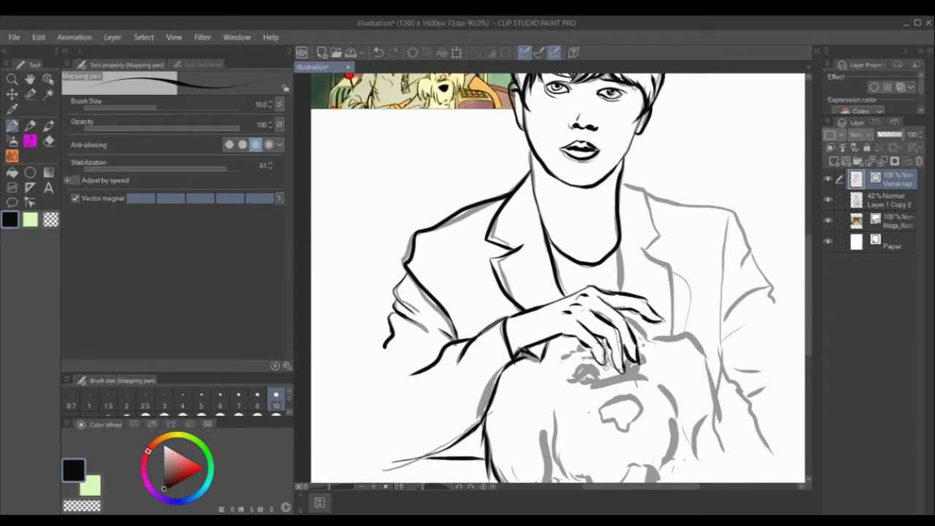
pyautogui.moveTo(601, 370); pyautogui.dragTo(573, 379)
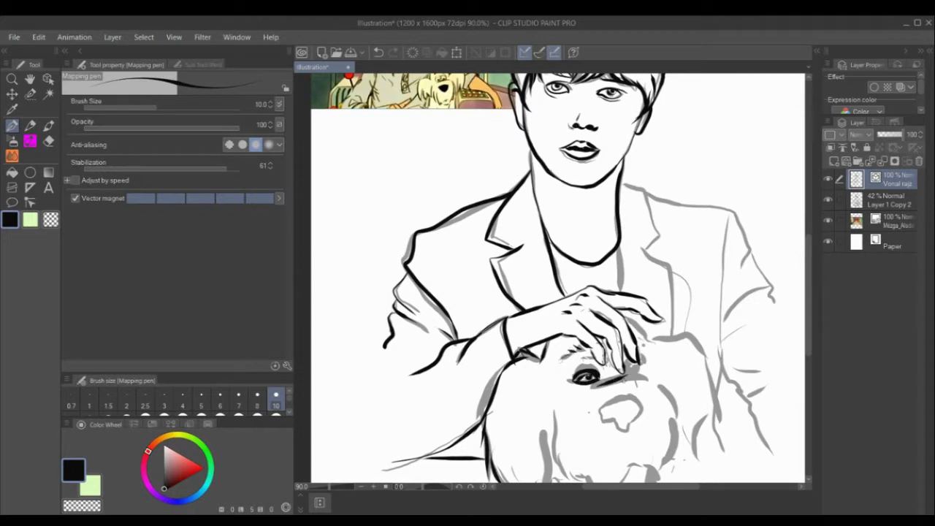
pyautogui.moveTo(621, 398)
pyautogui.mouseDown()
pyautogui.moveTo(641, 424)
pyautogui.moveTo(630, 399)
pyautogui.moveTo(648, 364)
pyautogui.mouseUp()
# Step: Ink the top of the dog's head and both hanging ears with pointed fur tips
pyautogui.moveTo(690, 335); pyautogui.dragTo(715, 430)
pyautogui.moveTo(715, 395); pyautogui.dragTo(707, 471)
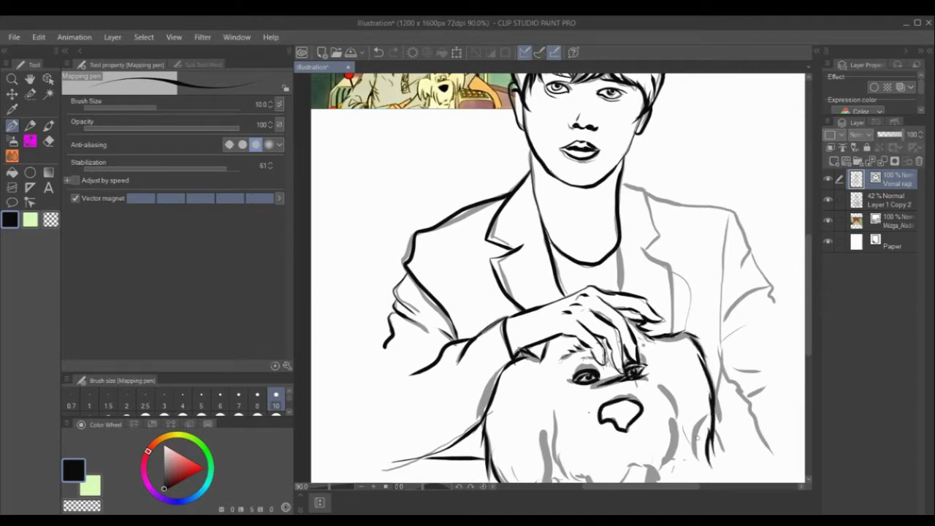
pyautogui.moveTo(700, 431); pyautogui.dragTo(678, 482)
pyautogui.scroll(-3, 555, 292)
pyautogui.moveTo(550, 311); pyautogui.dragTo(541, 414)
pyautogui.moveTo(510, 361); pyautogui.dragTo(538, 416)
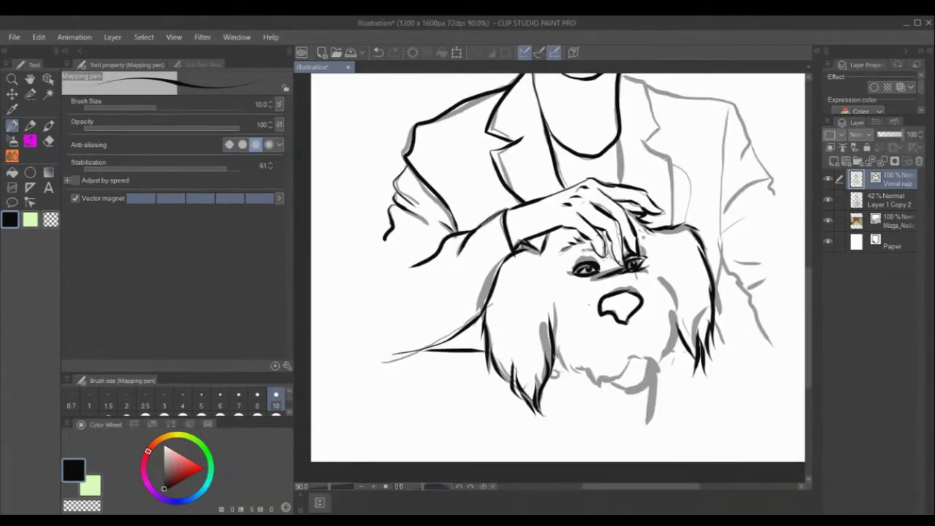
# Step: Ink the dog's muzzle fur, cheek, mouth and chin, plus the short line below the chin
pyautogui.moveTo(557, 301); pyautogui.dragTo(562, 361)
pyautogui.moveTo(560, 356)
pyautogui.mouseDown()
pyautogui.moveTo(603, 387)
pyautogui.moveTo(618, 371)
pyautogui.mouseUp()
pyautogui.moveTo(614, 376); pyautogui.dragTo(635, 355)
pyautogui.moveTo(633, 330)
pyautogui.mouseDown()
pyautogui.moveTo(631, 348)
pyautogui.moveTo(659, 355)
pyautogui.mouseUp()
pyautogui.moveTo(655, 372); pyautogui.dragTo(679, 326)
pyautogui.moveTo(659, 275); pyautogui.dragTo(679, 340)
pyautogui.moveTo(659, 364)
pyautogui.mouseDown()
pyautogui.moveTo(649, 385)
pyautogui.moveTo(602, 383)
pyautogui.mouseUp()
pyautogui.moveTo(657, 374); pyautogui.dragTo(664, 421)
# Step: Ink the right side of the jacket: inner shirt edge, lapel, shoulder, sleeve outline and sleeve folds
pyautogui.moveTo(623, 129); pyautogui.dragTo(626, 188)
pyautogui.press('c')
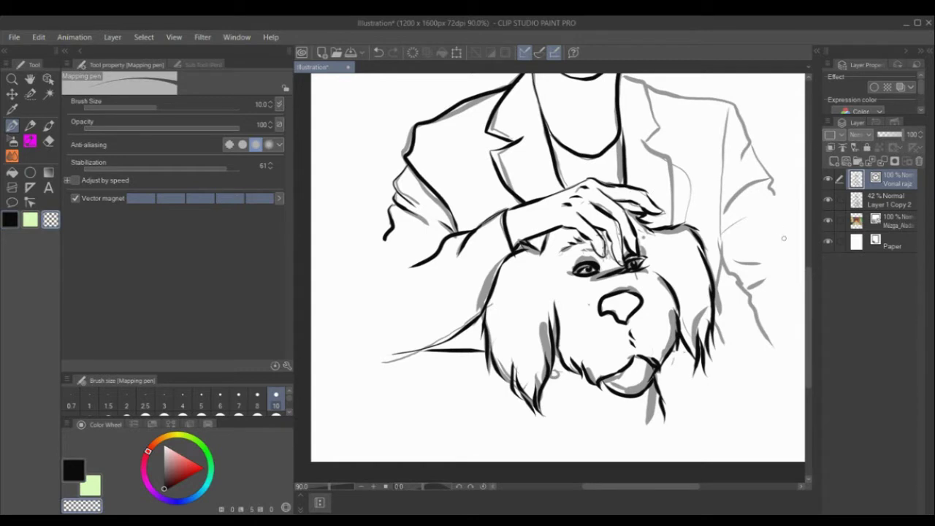
pyautogui.scroll(3, 813, 293)
pyautogui.press('c')
pyautogui.moveTo(623, 168)
pyautogui.mouseDown()
pyautogui.moveTo(675, 279)
pyautogui.moveTo(673, 322)
pyautogui.mouseUp()
pyautogui.moveTo(646, 185)
pyautogui.mouseDown()
pyautogui.moveTo(731, 201)
pyautogui.moveTo(751, 241)
pyautogui.mouseUp()
pyautogui.moveTo(728, 210)
pyautogui.mouseDown()
pyautogui.moveTo(722, 379)
pyautogui.moveTo(771, 440)
pyautogui.mouseUp()
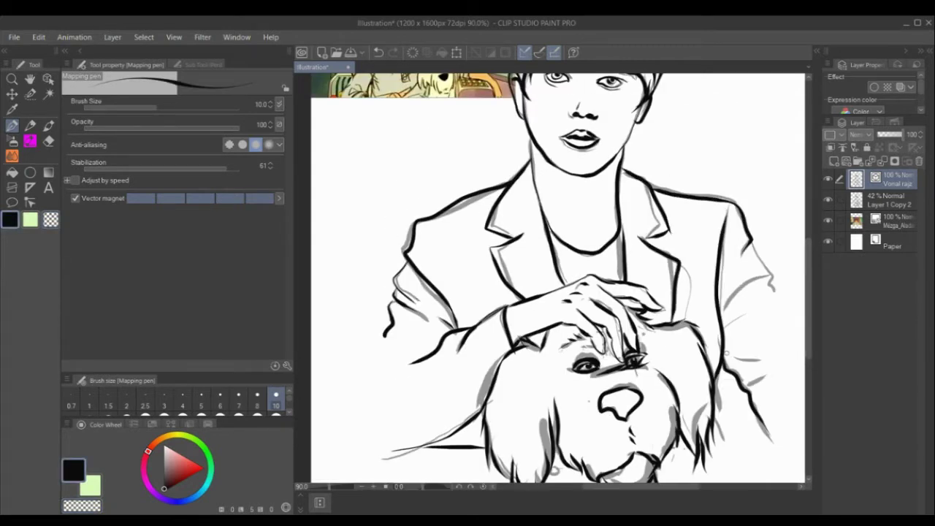
pyautogui.moveTo(725, 354); pyautogui.dragTo(774, 365)
pyautogui.moveTo(722, 303); pyautogui.dragTo(766, 275)
pyautogui.moveTo(752, 242); pyautogui.dragTo(774, 296)
pyautogui.moveTo(728, 329); pyautogui.dragTo(761, 294)
# Step: Hide the Layer 1 Copy 2 sketch layer, keep the reference image layer shown, and set black as the drawing color
pyautogui.click(828, 220)
pyautogui.scroll(-4, 526, 243)
pyautogui.click(828, 199)
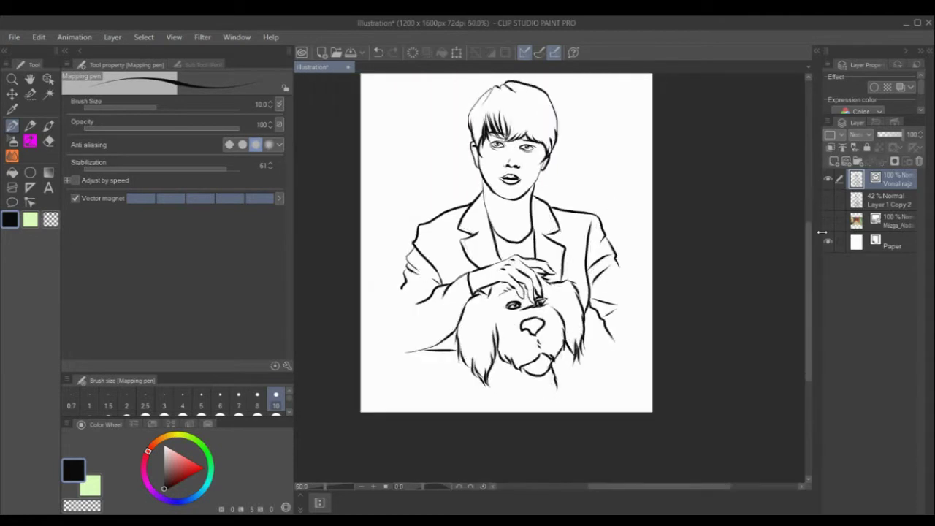
pyautogui.click(828, 221)
pyautogui.hotkey('ctrl', '+')
pyautogui.hotkey('ctrl', '+')
pyautogui.hotkey('ctrl', '+')
pyautogui.press('c')
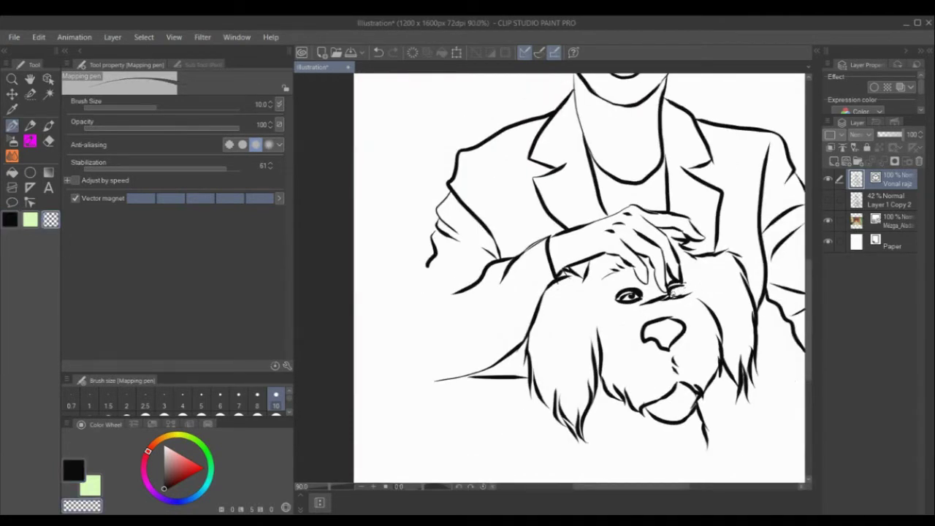
pyautogui.click(10, 219)
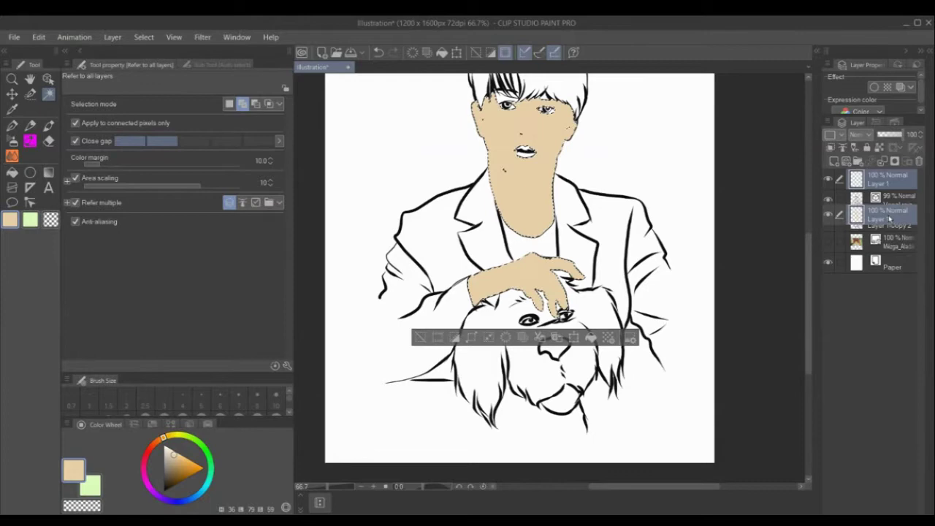
# Step: Show the reference image layer, sample the orange skin tone from the cartoon boy's face, and switch to the Mapping pen
pyautogui.scroll(3, 520, 277)
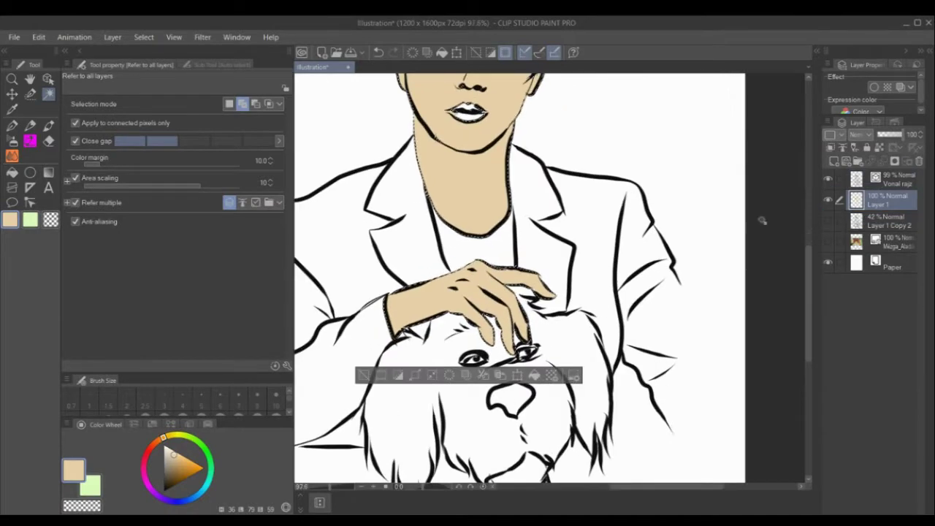
pyautogui.scroll(5, 521, 278)
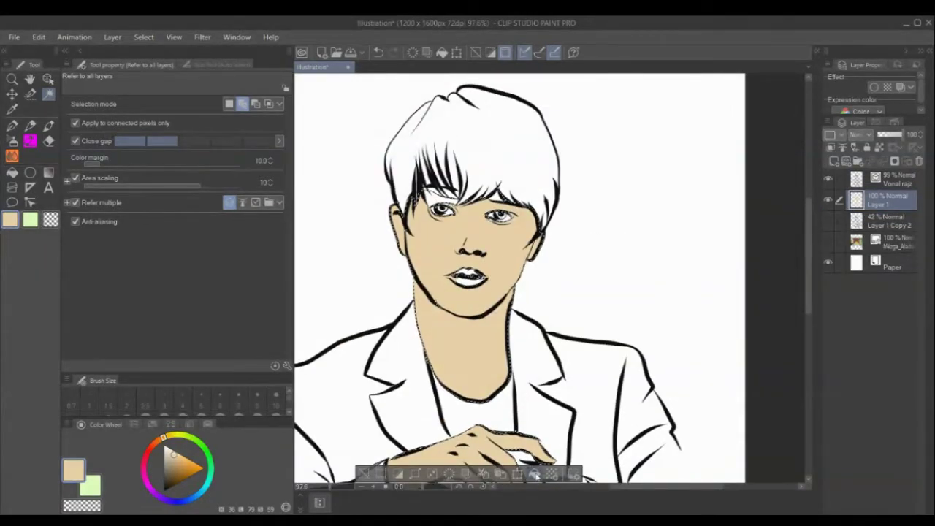
pyautogui.click(828, 241)
pyautogui.moveTo(661, 487); pyautogui.dragTo(643, 487)
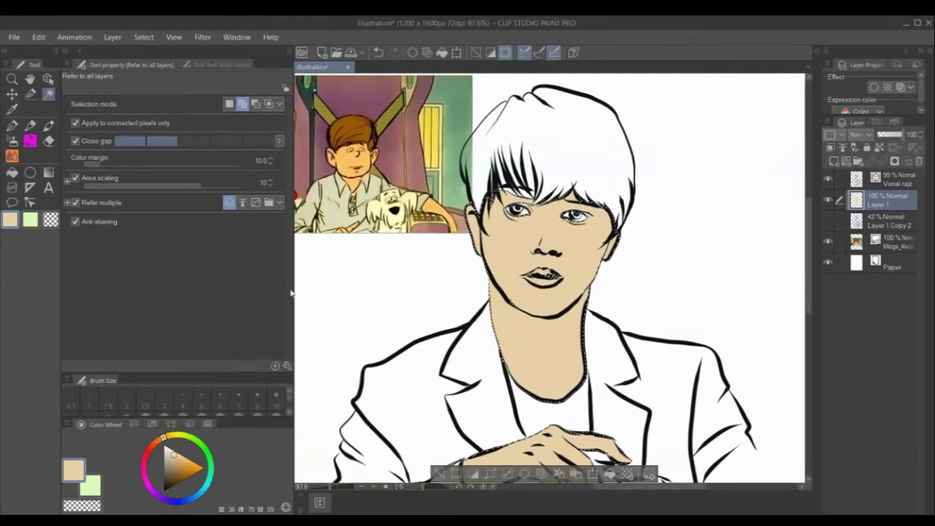
pyautogui.click(12, 109)
pyautogui.click(354, 168)
pyautogui.click(12, 125)
pyautogui.click(289, 414)
pyautogui.click(257, 399)
pyautogui.moveTo(488, 238)
pyautogui.mouseDown()
pyautogui.moveTo(543, 201)
pyautogui.moveTo(594, 190)
pyautogui.moveTo(604, 258)
pyautogui.moveTo(536, 303)
pyautogui.moveTo(495, 230)
pyautogui.mouseUp()
pyautogui.moveTo(512, 312); pyautogui.dragTo(581, 315)
pyautogui.moveTo(809, 219)
pyautogui.mouseDown()
pyautogui.moveTo(809, 253)
pyautogui.moveTo(809, 206)
pyautogui.mouseUp()
pyautogui.click(379, 53)
pyautogui.click(379, 53)
# Step: Paint orange and beige shading on the face and neck with the Mapping pen at size 20, and blend it into the skin
pyautogui.click(127, 398)
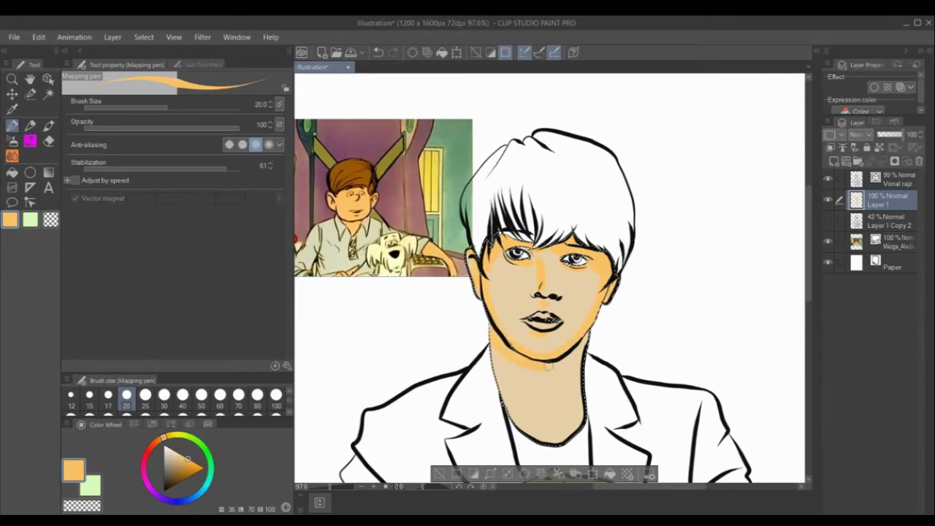
pyautogui.moveTo(549, 365)
pyautogui.mouseDown()
pyautogui.moveTo(559, 418)
pyautogui.moveTo(554, 388)
pyautogui.moveTo(582, 418)
pyautogui.mouseUp()
pyautogui.press('j')
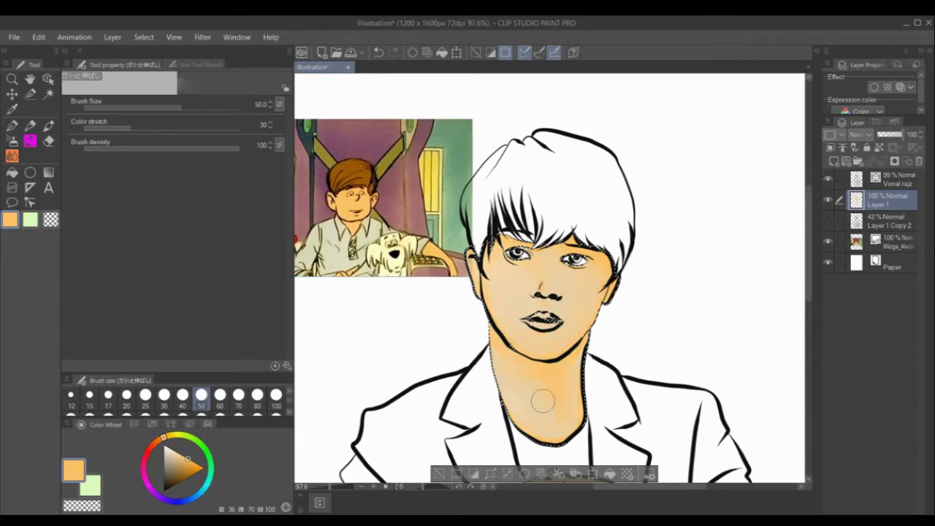
pyautogui.press('p')
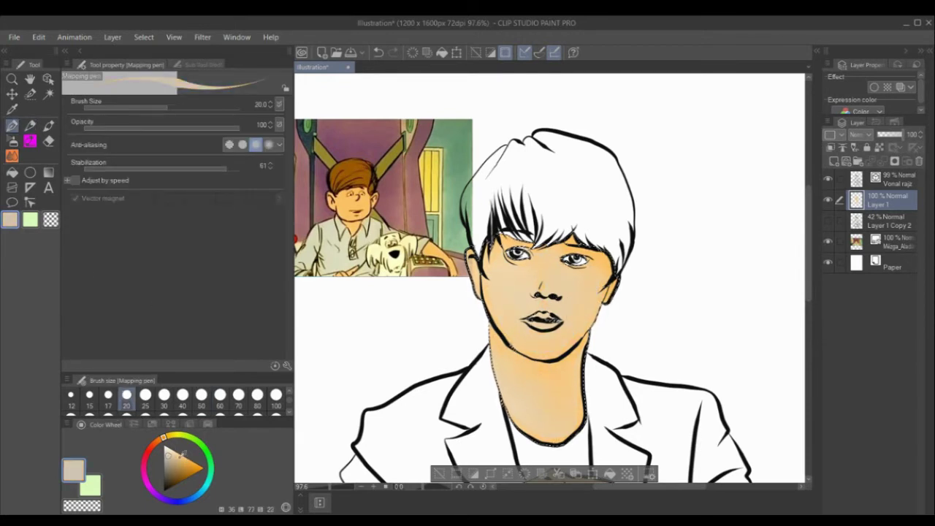
pyautogui.moveTo(515, 365)
pyautogui.mouseDown()
pyautogui.moveTo(423, 300)
pyautogui.moveTo(508, 300)
pyautogui.moveTo(517, 276)
pyautogui.moveTo(553, 280)
pyautogui.moveTo(563, 291)
pyautogui.moveTo(519, 369)
pyautogui.moveTo(535, 411)
pyautogui.mouseUp()
pyautogui.press('j')
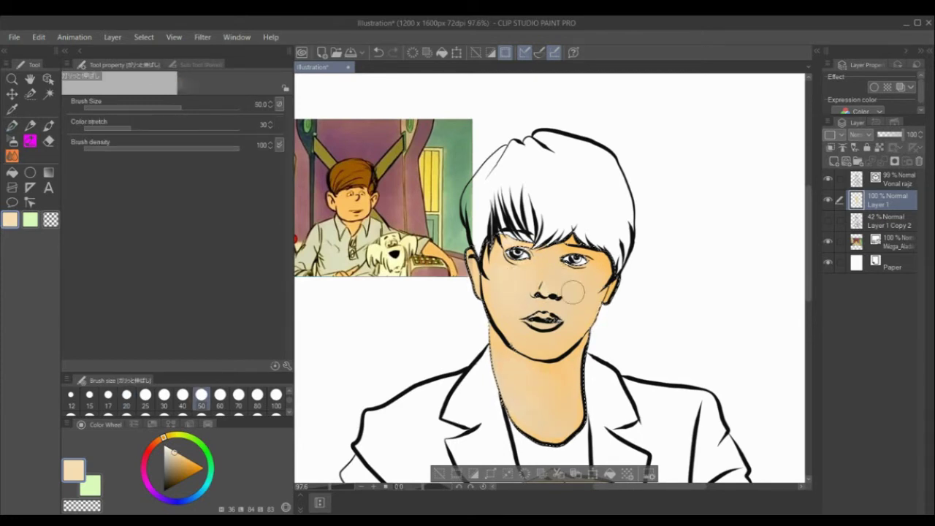
# Step: Fill the man's hair with the brown sampled from the cartoon boy's hair, hide the reference image layer, and clear the selection
pyautogui.click(12, 108)
pyautogui.click(352, 174)
pyautogui.click(48, 94)
pyautogui.click(440, 474)
pyautogui.click(559, 193)
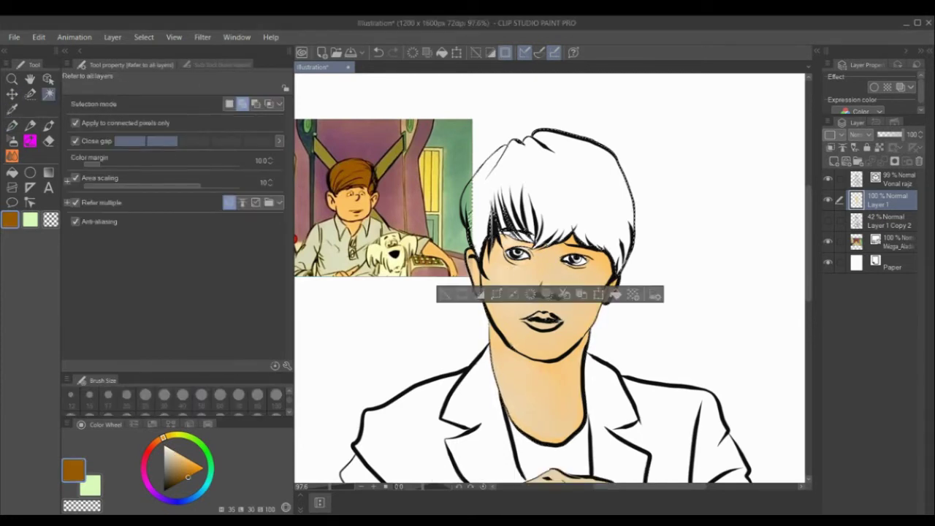
pyautogui.click(828, 241)
pyautogui.click(616, 294)
pyautogui.hotkey('ctrl', 'd')
# Step: Color the irises of both of the man's eyes brown with the Mapping pen
pyautogui.scroll(-1, 601, 253)
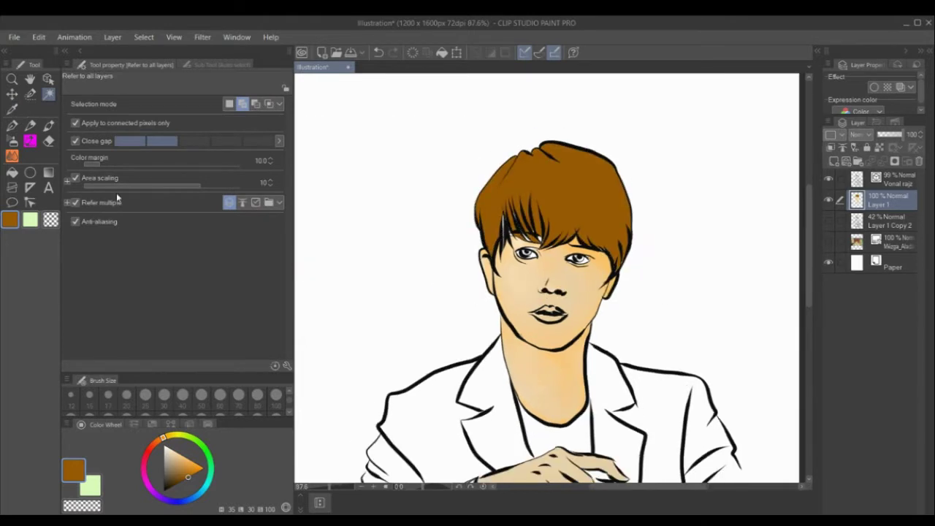
pyautogui.click(12, 125)
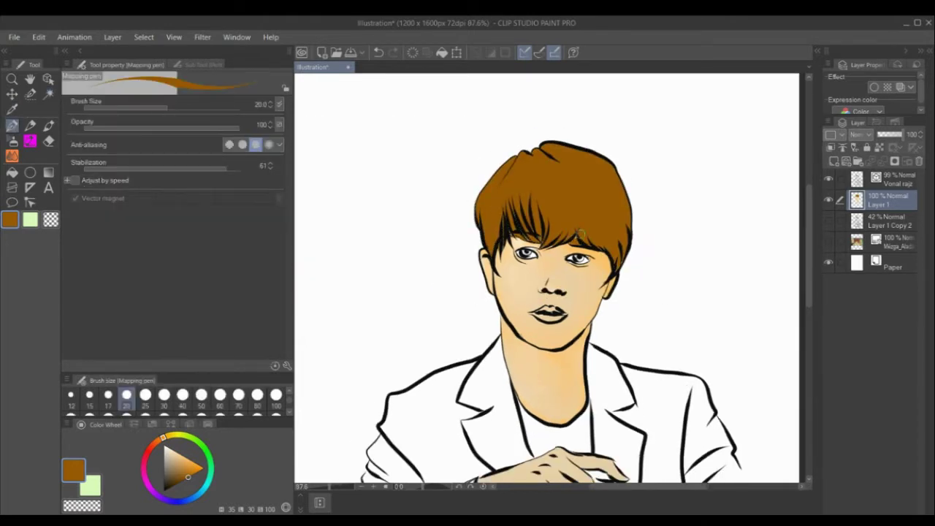
pyautogui.scroll(5, 566, 311)
pyautogui.moveTo(504, 210); pyautogui.dragTo(507, 217)
pyautogui.moveTo(586, 223); pyautogui.dragTo(587, 219)
# Step: Paint dark brown strands throughout the hair, following its flow from the crown down to the fringe and sides
pyautogui.click(169, 481)
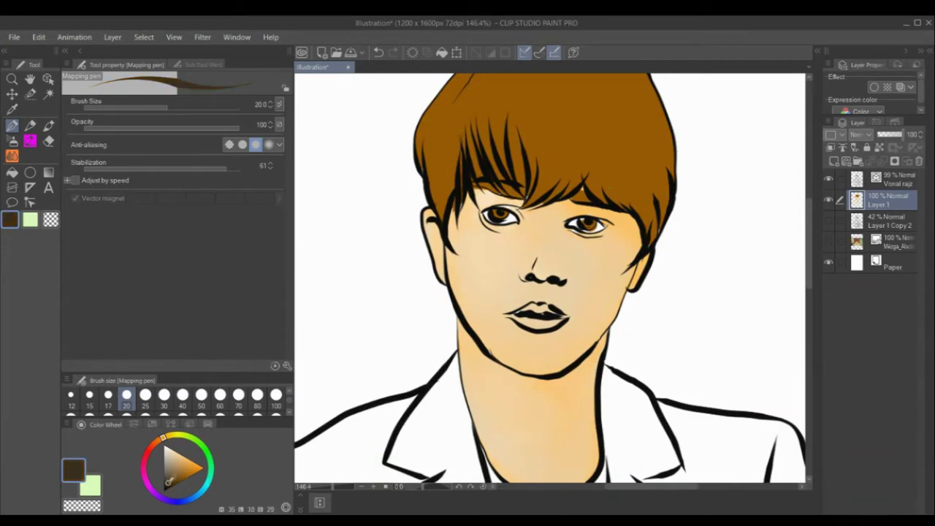
pyautogui.click(174, 483)
pyautogui.scroll(-3, 659, 286)
pyautogui.moveTo(523, 164); pyautogui.dragTo(532, 207)
pyautogui.moveTo(542, 158); pyautogui.dragTo(548, 205)
pyautogui.moveTo(562, 162); pyautogui.dragTo(566, 224)
pyautogui.moveTo(614, 177)
pyautogui.mouseDown()
pyautogui.moveTo(589, 221)
pyautogui.moveTo(634, 228)
pyautogui.mouseUp()
pyautogui.moveTo(634, 212); pyautogui.dragTo(654, 248)
pyautogui.moveTo(655, 155); pyautogui.dragTo(667, 221)
pyautogui.moveTo(518, 174); pyautogui.dragTo(505, 232)
pyautogui.moveTo(500, 147)
pyautogui.mouseDown()
pyautogui.moveTo(490, 206)
pyautogui.moveTo(488, 172)
pyautogui.mouseUp()
pyautogui.moveTo(552, 114); pyautogui.dragTo(648, 137)
pyautogui.moveTo(532, 119)
pyautogui.mouseDown()
pyautogui.moveTo(506, 154)
pyautogui.moveTo(518, 160)
pyautogui.mouseUp()
pyautogui.moveTo(542, 115)
pyautogui.mouseDown()
pyautogui.moveTo(535, 155)
pyautogui.moveTo(561, 145)
pyautogui.mouseUp()
pyautogui.moveTo(557, 111)
pyautogui.mouseDown()
pyautogui.moveTo(595, 136)
pyautogui.moveTo(624, 139)
pyautogui.mouseUp()
pyautogui.moveTo(614, 119); pyautogui.dragTo(646, 155)
pyautogui.moveTo(623, 157); pyautogui.dragTo(638, 214)
pyautogui.moveTo(649, 165); pyautogui.dragTo(634, 221)
pyautogui.moveTo(650, 149); pyautogui.dragTo(648, 203)
pyautogui.moveTo(657, 146); pyautogui.dragTo(669, 189)
pyautogui.moveTo(618, 184); pyautogui.dragTo(631, 220)
pyautogui.moveTo(621, 168)
pyautogui.mouseDown()
pyautogui.moveTo(608, 218)
pyautogui.moveTo(602, 210)
pyautogui.mouseUp()
pyautogui.moveTo(600, 178)
pyautogui.mouseDown()
pyautogui.moveTo(579, 222)
pyautogui.moveTo(586, 205)
pyautogui.mouseUp()
pyautogui.moveTo(587, 168); pyautogui.dragTo(569, 203)
# Step: Add light peach highlights to the face with the Mapping pen and blend them into the skin
pyautogui.scroll(-2, 608, 252)
pyautogui.moveTo(811, 272)
pyautogui.mouseDown()
pyautogui.moveTo(815, 329)
pyautogui.moveTo(814, 313)
pyautogui.mouseUp()
pyautogui.click(177, 450)
pyautogui.scroll(3, 710, 215)
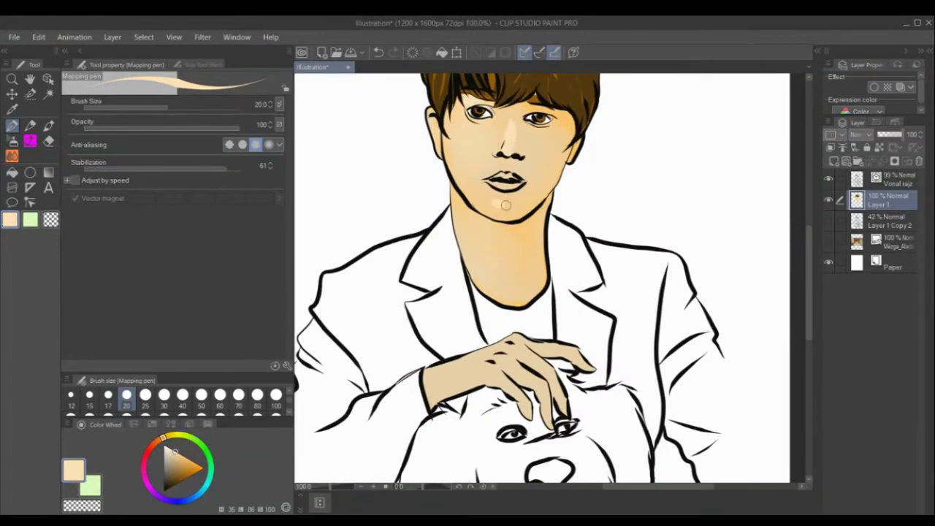
pyautogui.press('j')
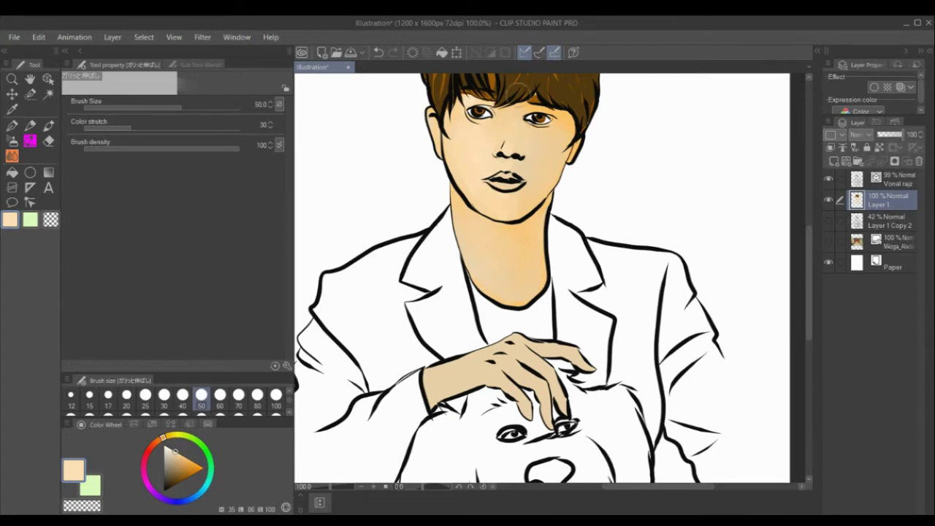
# Step: Paint medium brown shadows around the eyes and under the jaw, and blend them into the skin
pyautogui.click(176, 475)
pyautogui.press('p')
pyautogui.moveTo(464, 107); pyautogui.dragTo(487, 105)
pyautogui.moveTo(539, 111); pyautogui.dragTo(555, 115)
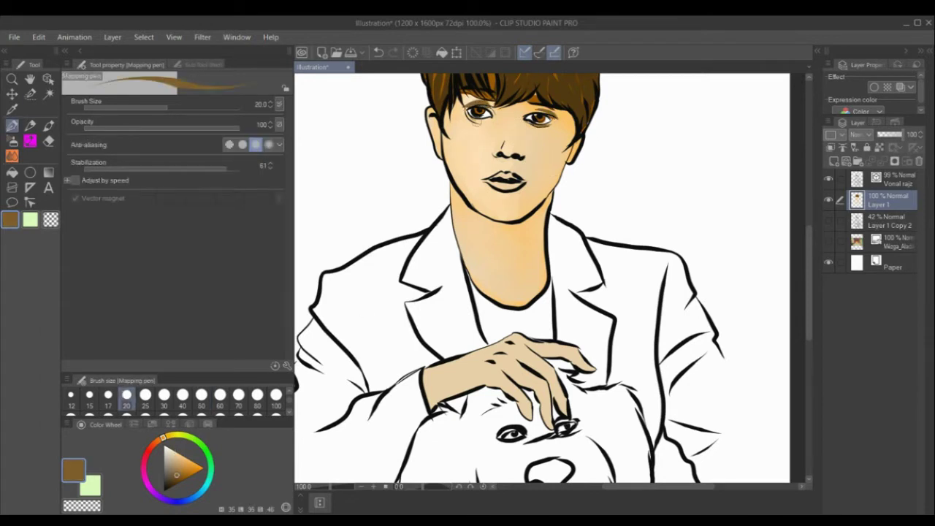
pyautogui.press('j')
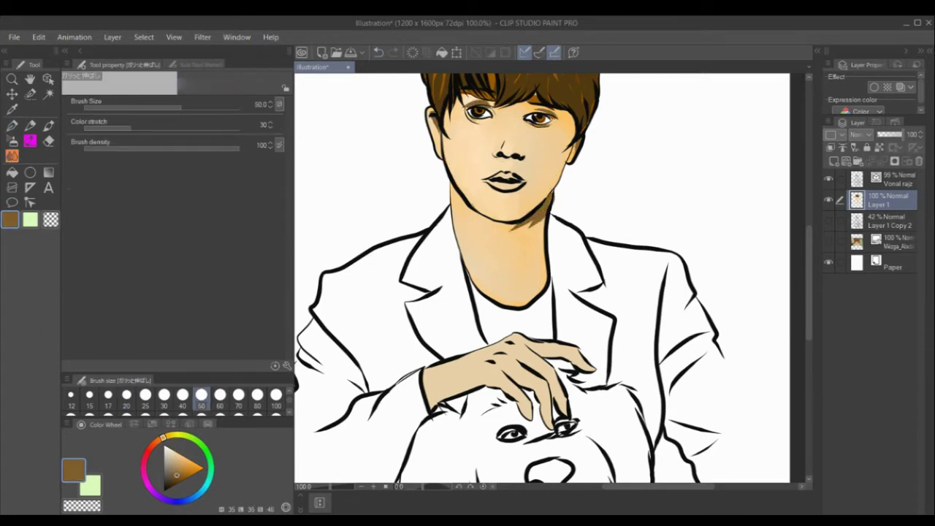
pyautogui.moveTo(472, 108)
pyautogui.mouseDown()
pyautogui.moveTo(555, 120)
pyautogui.moveTo(503, 110)
pyautogui.mouseUp()
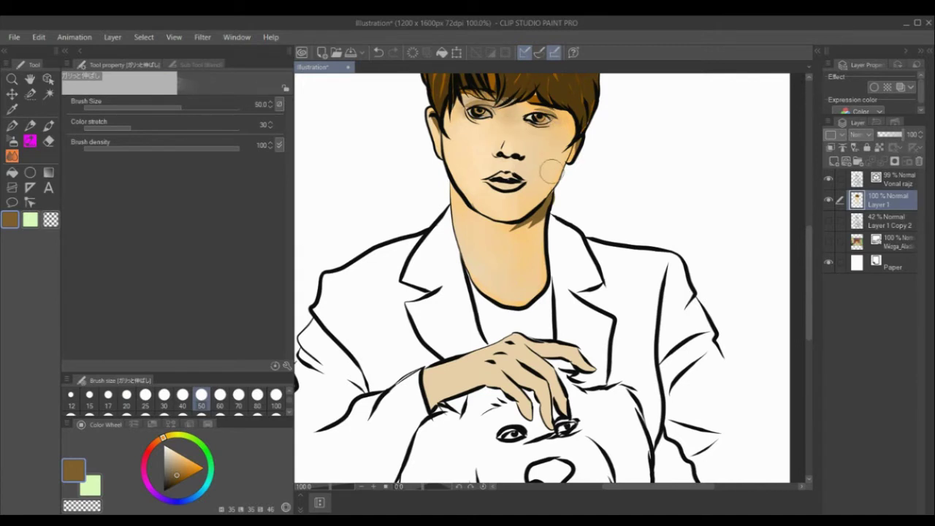
pyautogui.moveTo(539, 215)
pyautogui.mouseDown()
pyautogui.moveTo(518, 229)
pyautogui.moveTo(533, 225)
pyautogui.mouseUp()
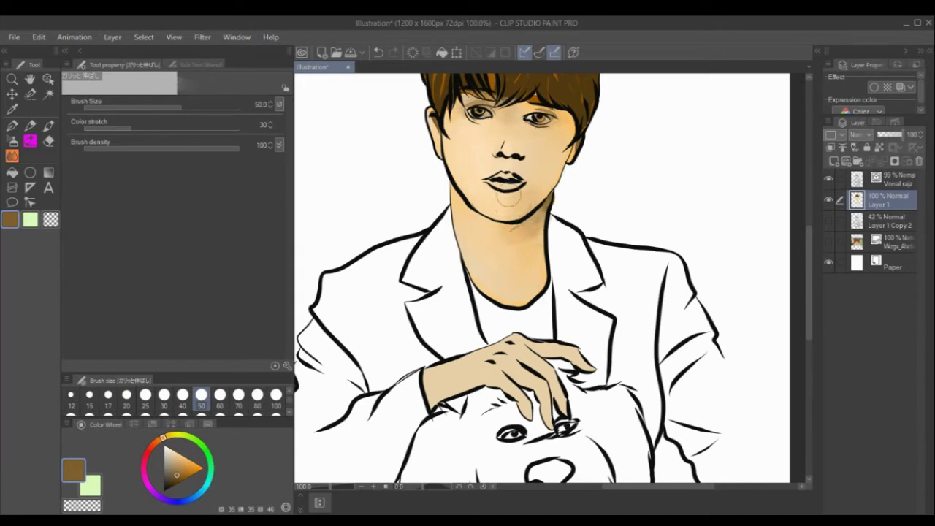
# Step: Paint brown shadows under the man's nose with the Mapping pen and blend them into the skin at brush size 17
pyautogui.press('p')
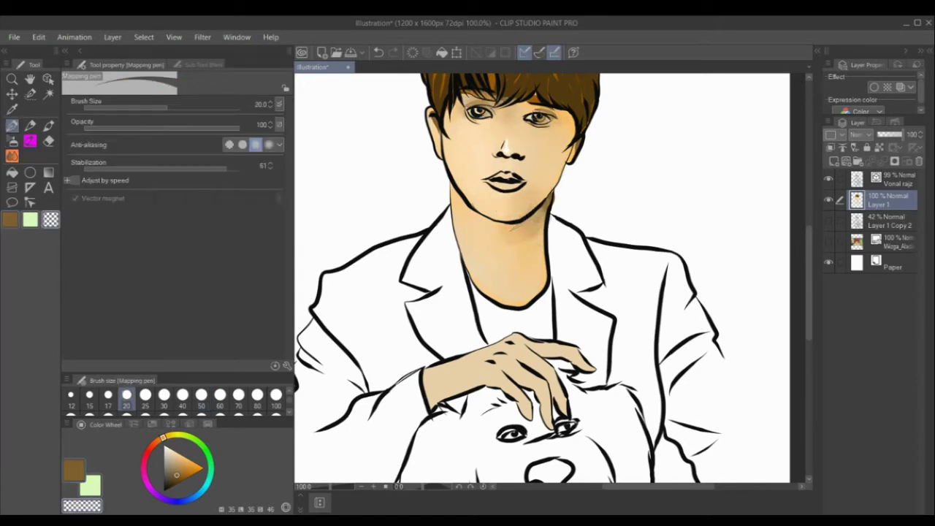
pyautogui.press('j')
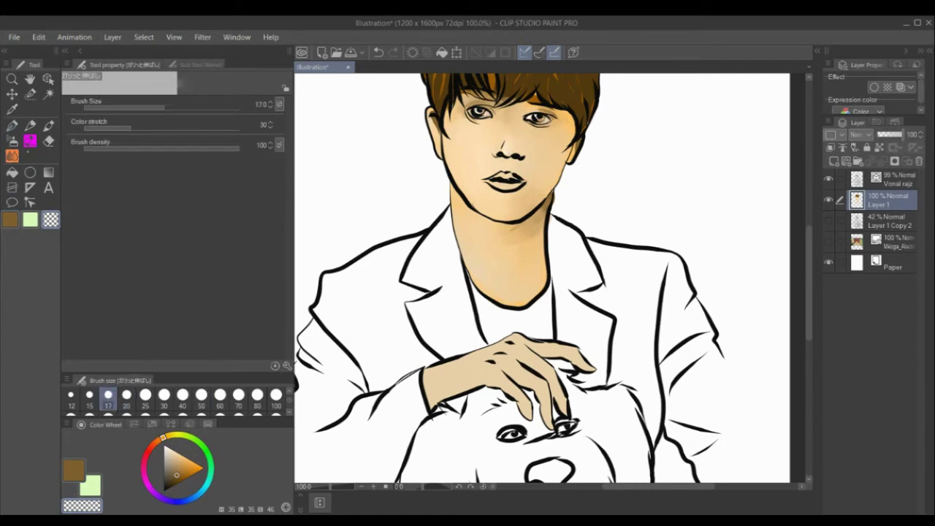
pyautogui.press('p')
pyautogui.press('j')
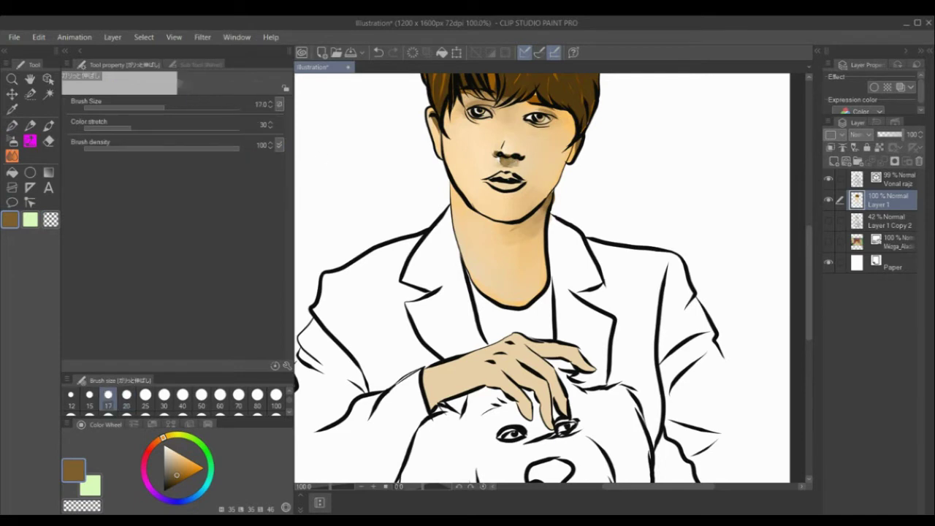
pyautogui.press('p')
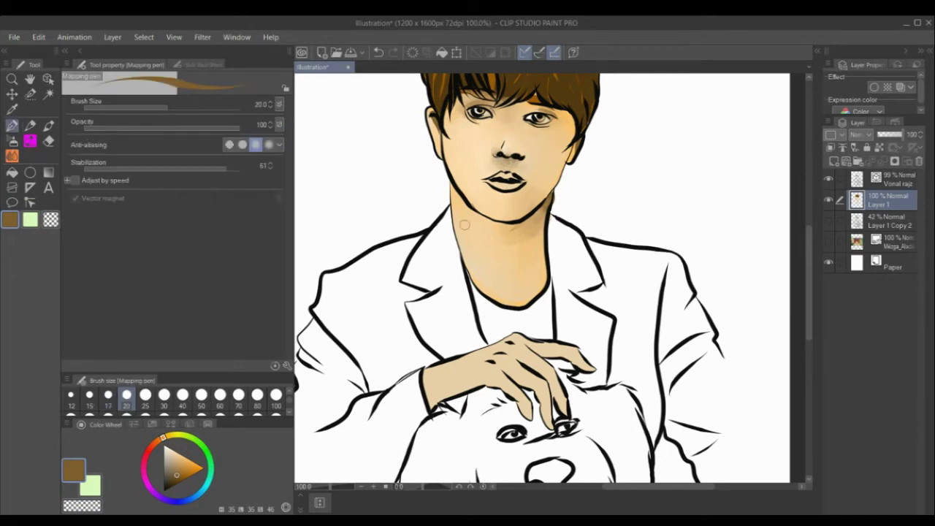
pyautogui.press('j')
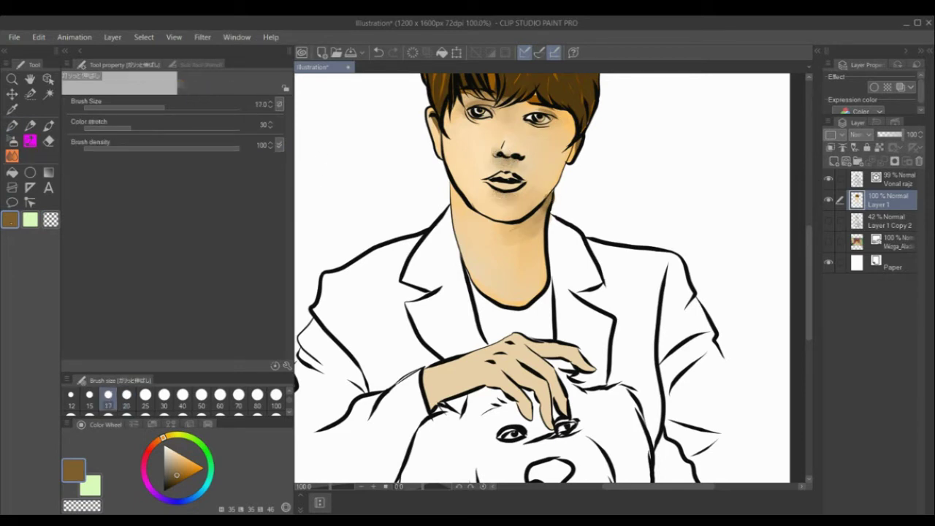
# Step: Color the man's lips dark brown with the Mapping pen, trim the excess with transparent color, and blend the result
pyautogui.keyDown('alt'); pyautogui.click(504, 180); pyautogui.keyUp('alt')
pyautogui.press('p')
pyautogui.moveTo(499, 179); pyautogui.dragTo(516, 182)
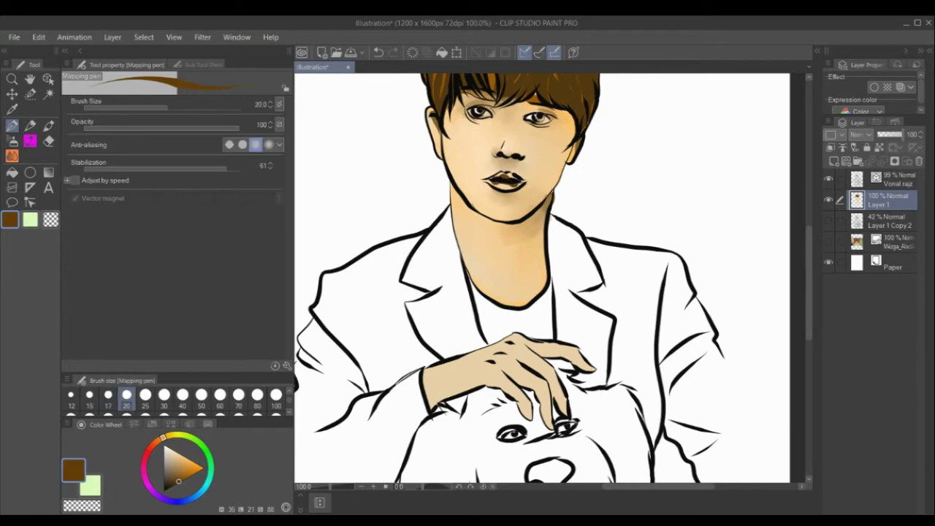
pyautogui.press('c')
pyautogui.press('j')
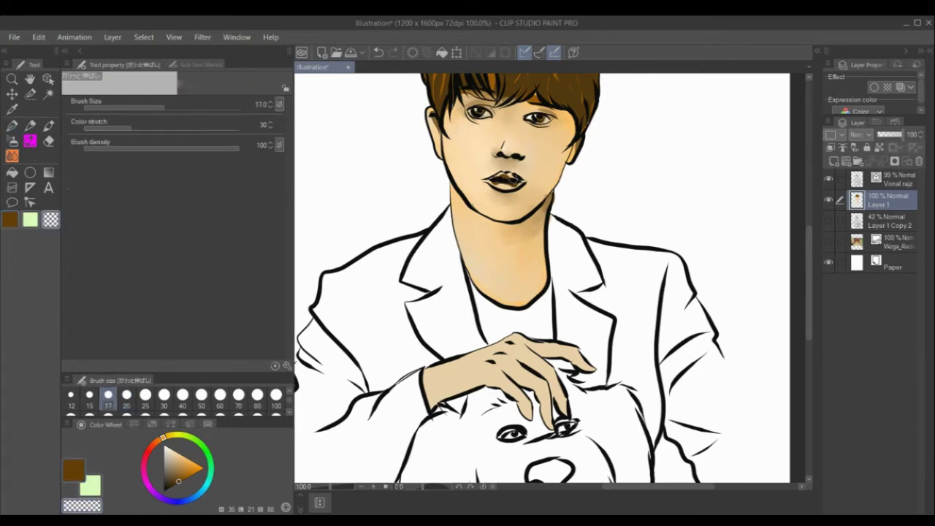
# Step: Show the cartoon reference and fill the man's shirt with the grey-green sampled from the cartoon boy's jacket
pyautogui.scroll(-4, 556, 187)
pyautogui.moveTo(657, 487); pyautogui.dragTo(654, 487)
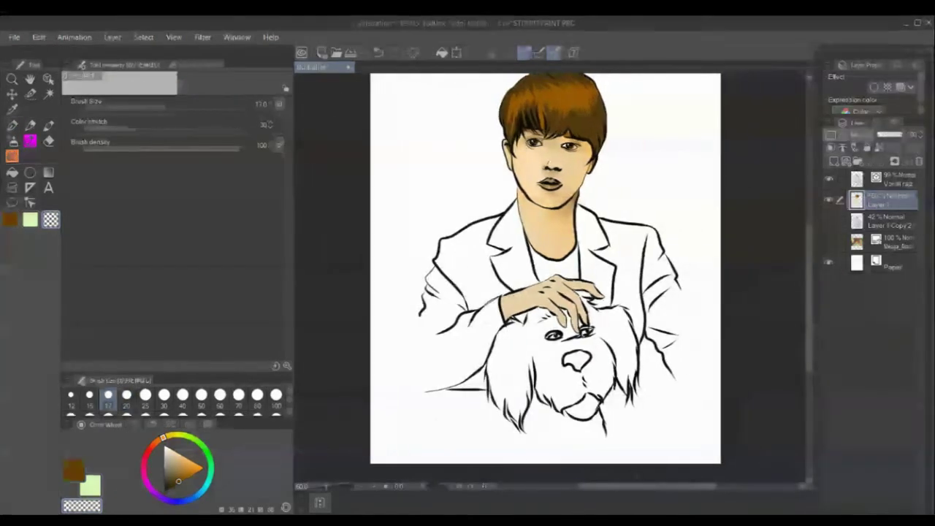
pyautogui.click(829, 242)
pyautogui.click(12, 109)
pyautogui.click(421, 136)
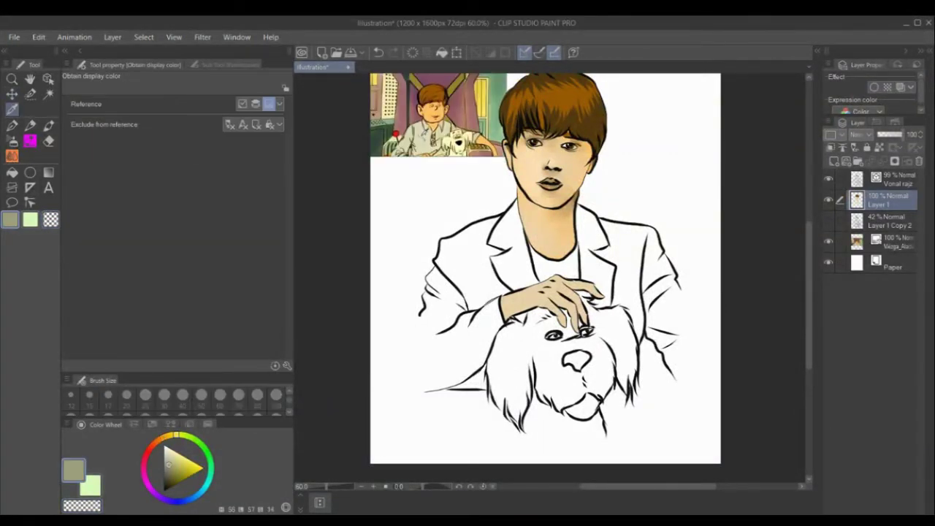
pyautogui.click(13, 172)
pyautogui.click(48, 96)
pyautogui.click(555, 268)
pyautogui.click(613, 303)
pyautogui.hotkey('ctrl', 'd')
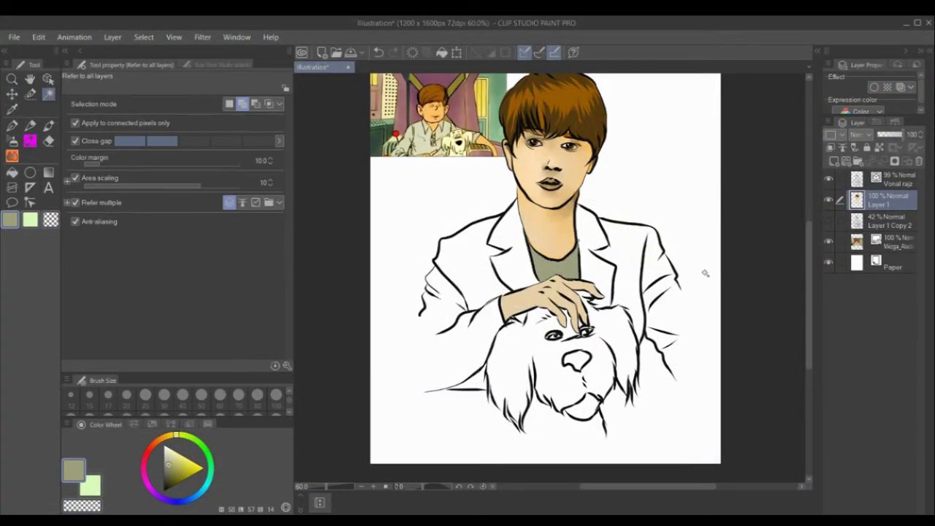
# Step: Hide the cartoon reference and add a new raster layer above Layer 1
pyautogui.click(839, 242)
pyautogui.click(829, 242)
pyautogui.click(113, 37)
pyautogui.moveTo(221, 68)
pyautogui.click(324, 67)
pyautogui.click(570, 249)
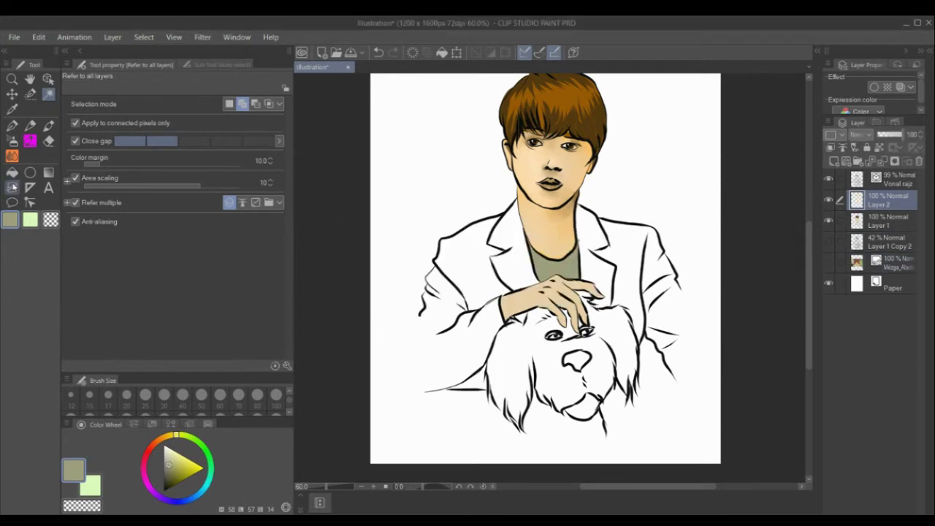
# Step: Draw a black size 7 rectangular frame around the man's torso and the dog, and erase the part crossing his face
pyautogui.click(30, 172)
pyautogui.click(101, 139)
pyautogui.click(108, 395)
pyautogui.moveTo(396, 106)
pyautogui.mouseDown()
pyautogui.moveTo(687, 422)
pyautogui.moveTo(495, 415)
pyautogui.moveTo(423, 122)
pyautogui.mouseUp()
pyautogui.hotkey('ctrl', 'z')
pyautogui.click(378, 51)
pyautogui.scroll(1, 175, 400)
pyautogui.click(238, 396)
pyautogui.moveTo(680, 429)
pyautogui.mouseDown()
pyautogui.moveTo(414, 215)
pyautogui.moveTo(421, 173)
pyautogui.mouseUp()
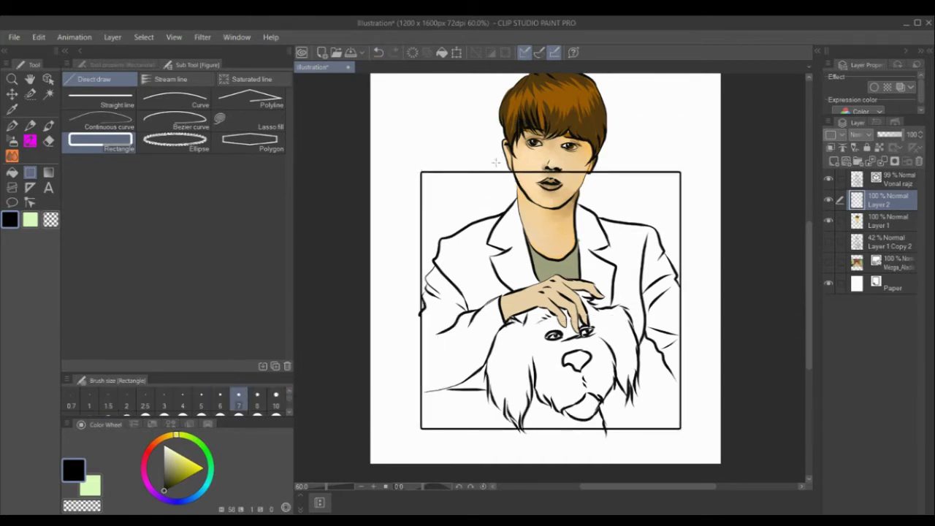
pyautogui.press('e')
pyautogui.moveTo(586, 168); pyautogui.dragTo(518, 173)
# Step: On the Vonal rajz layer, erase the stray sleeve line and ink the dog's back and the jacket's lower edges down to the frame
pyautogui.click(893, 179)
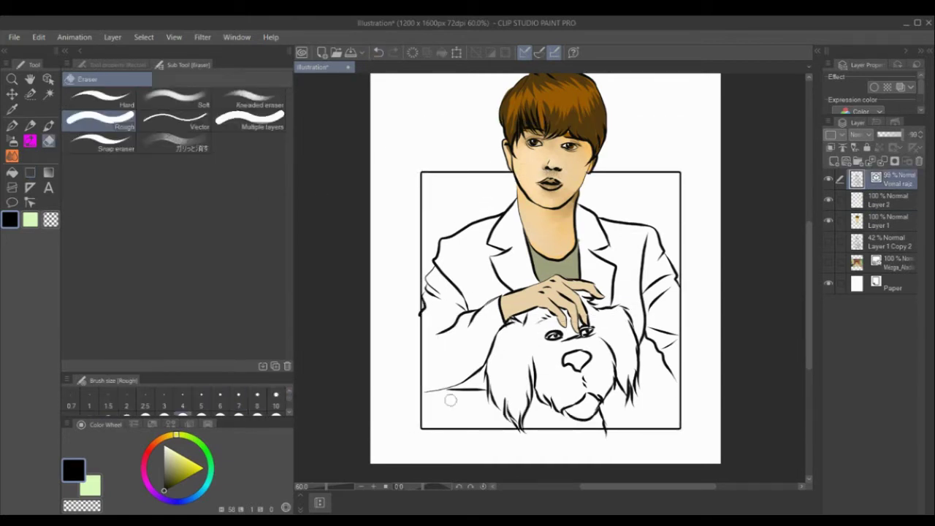
pyautogui.press('p')
pyautogui.press('c')
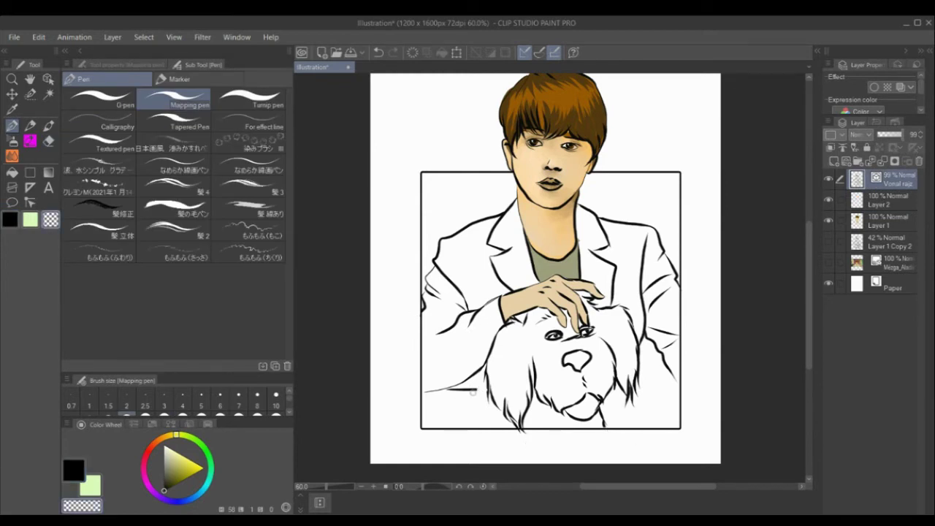
pyautogui.press('c')
pyautogui.moveTo(498, 407); pyautogui.dragTo(455, 424)
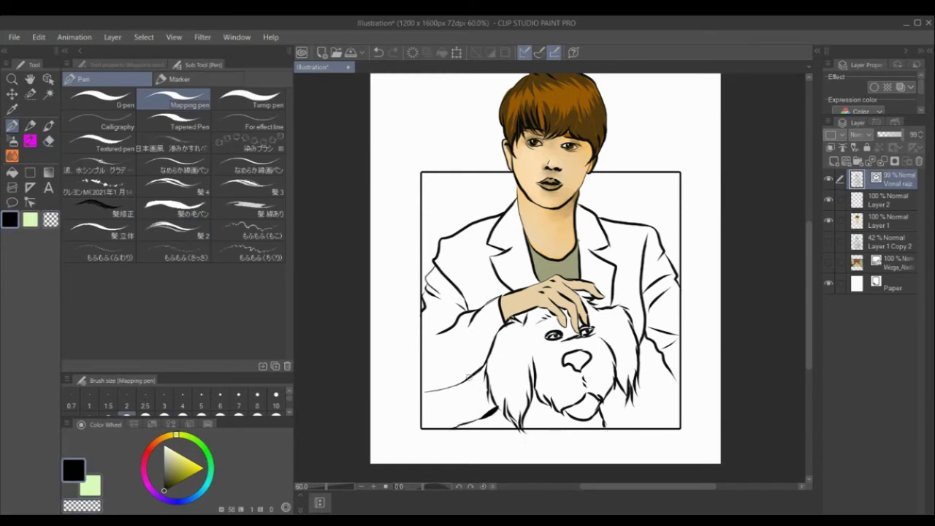
pyautogui.moveTo(637, 377); pyautogui.dragTo(643, 428)
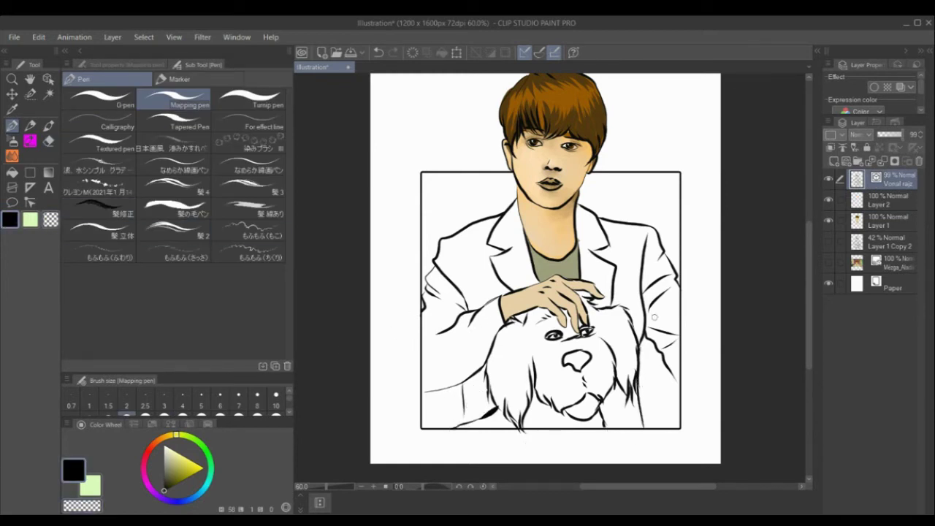
# Step: Test the jacket area with Auto select and close the gaps in its outline at the lower edge and the sleeve
pyautogui.press('w')
pyautogui.click(386, 337)
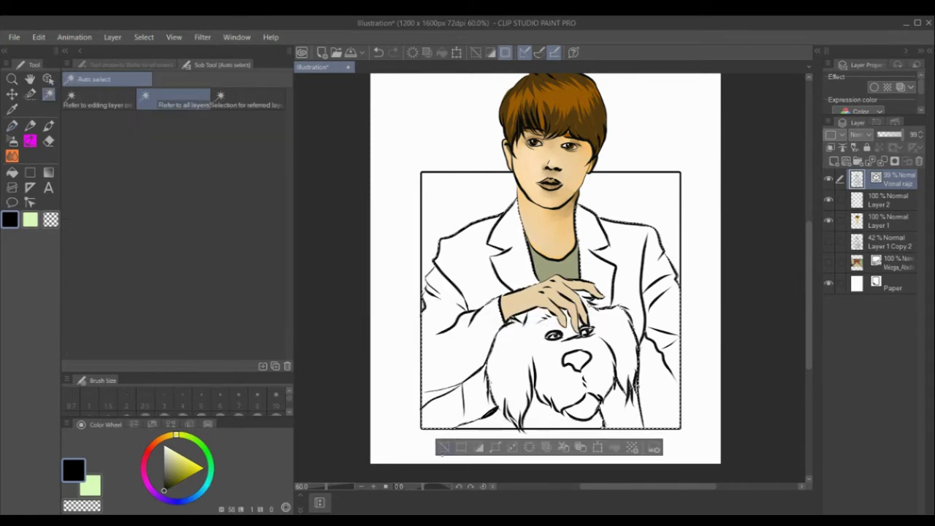
pyautogui.click(444, 448)
pyautogui.click(12, 125)
pyautogui.moveTo(460, 420); pyautogui.dragTo(463, 399)
pyautogui.click(49, 94)
pyautogui.click(515, 256)
pyautogui.click(590, 262)
pyautogui.click(478, 278)
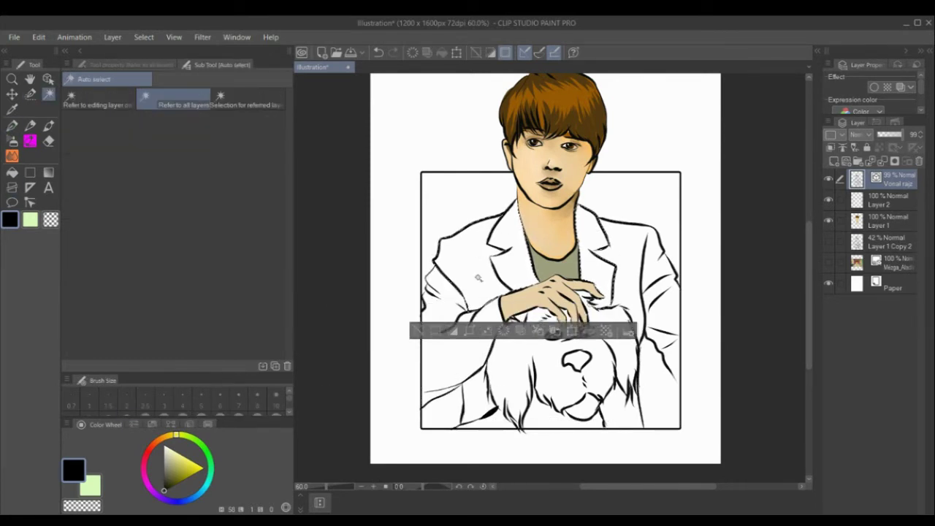
pyautogui.hotkey('ctrl', 'd')
pyautogui.press('p')
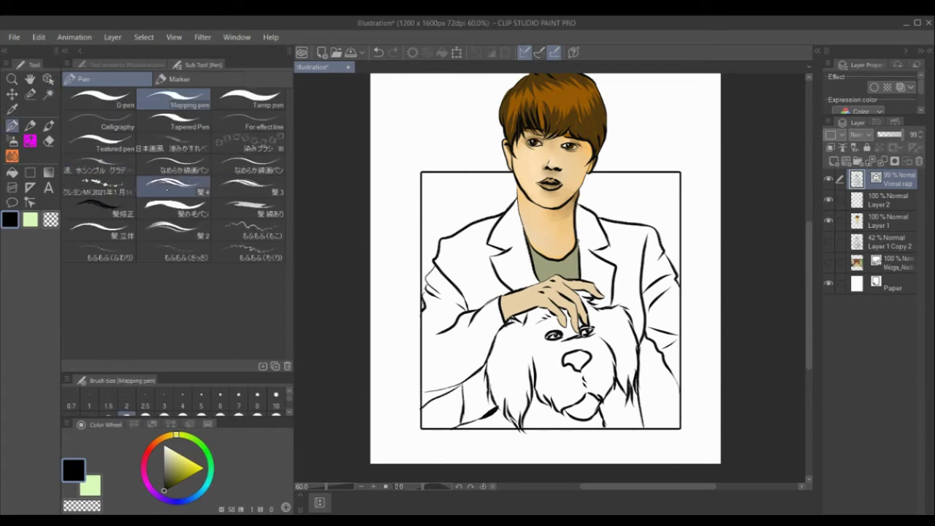
# Step: Auto-select all jacket areas and fill them with greyish blue on Layer 1
pyautogui.click(49, 94)
pyautogui.click(513, 252)
pyautogui.click(477, 278)
pyautogui.click(592, 260)
pyautogui.click(636, 251)
pyautogui.click(623, 413)
pyautogui.click(192, 498)
pyautogui.click(175, 452)
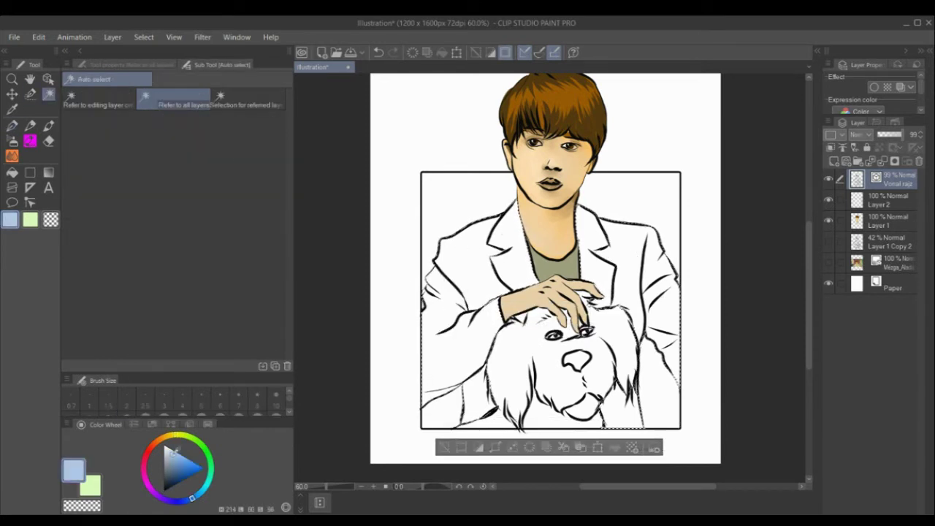
pyautogui.click(174, 465)
pyautogui.click(888, 220)
pyautogui.click(614, 447)
# Step: Paint dark blue shadows on the jacket's left half, along the lapel, the sleeve folds and the area behind the arm
pyautogui.click(171, 475)
pyautogui.press('p')
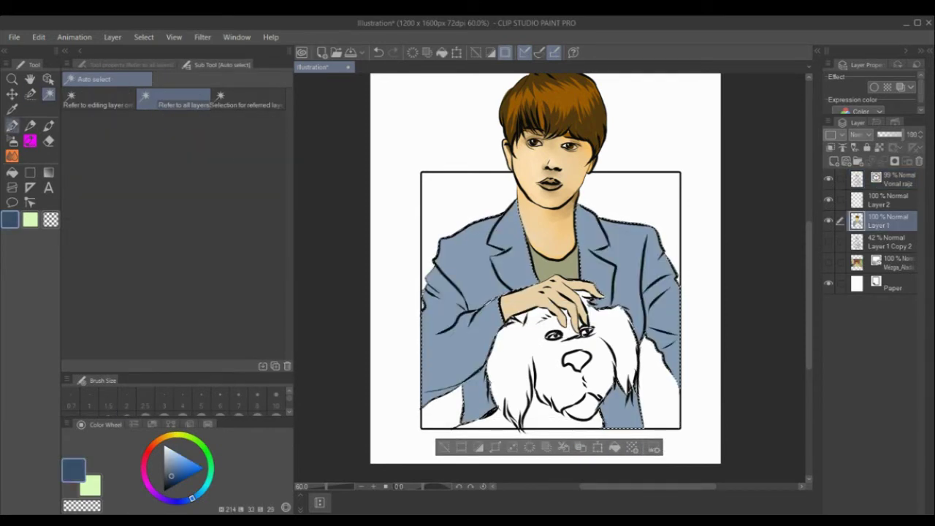
pyautogui.moveTo(505, 212)
pyautogui.mouseDown()
pyautogui.moveTo(488, 245)
pyautogui.moveTo(508, 255)
pyautogui.mouseUp()
pyautogui.moveTo(488, 256); pyautogui.dragTo(516, 291)
pyautogui.moveTo(433, 269); pyautogui.dragTo(461, 311)
pyautogui.moveTo(460, 313); pyautogui.dragTo(441, 331)
pyautogui.moveTo(459, 386); pyautogui.dragTo(423, 397)
pyautogui.moveTo(485, 358); pyautogui.dragTo(422, 406)
pyautogui.moveTo(501, 314); pyautogui.dragTo(459, 385)
pyautogui.moveTo(498, 299)
pyautogui.mouseDown()
pyautogui.moveTo(502, 325)
pyautogui.moveTo(475, 314)
pyautogui.mouseUp()
pyautogui.moveTo(485, 371)
pyautogui.mouseDown()
pyautogui.moveTo(465, 395)
pyautogui.moveTo(461, 422)
pyautogui.mouseUp()
# Step: Paint dark blue shadows on the jacket's right half, beside the dog, around the lapel and along the sleeve folds
pyautogui.moveTo(636, 380); pyautogui.dragTo(606, 430)
pyautogui.moveTo(642, 406); pyautogui.dragTo(626, 430)
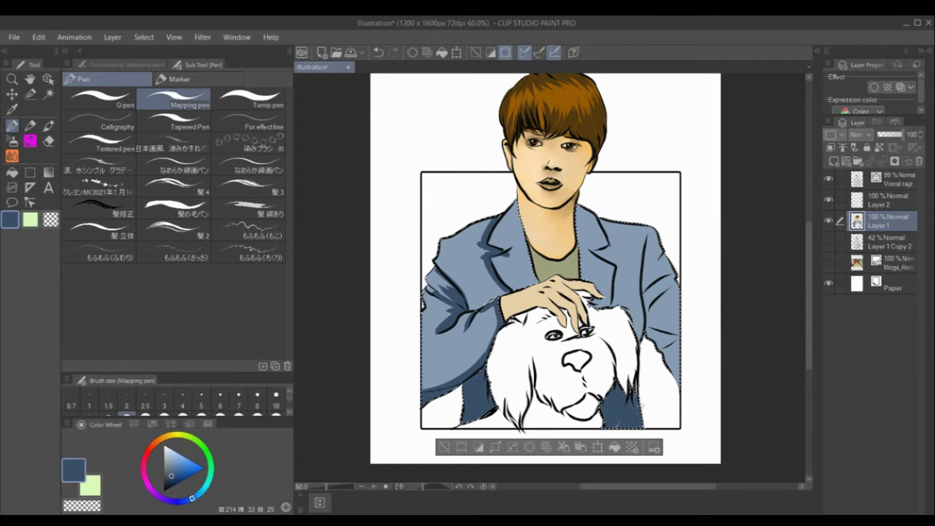
pyautogui.moveTo(621, 294); pyautogui.dragTo(596, 318)
pyautogui.moveTo(619, 277)
pyautogui.mouseDown()
pyautogui.moveTo(589, 307)
pyautogui.moveTo(583, 284)
pyautogui.mouseUp()
pyautogui.moveTo(613, 241)
pyautogui.mouseDown()
pyautogui.moveTo(594, 252)
pyautogui.moveTo(598, 261)
pyautogui.mouseUp()
pyautogui.moveTo(612, 217)
pyautogui.mouseDown()
pyautogui.moveTo(598, 244)
pyautogui.moveTo(644, 319)
pyautogui.mouseUp()
pyautogui.moveTo(671, 276); pyautogui.dragTo(644, 301)
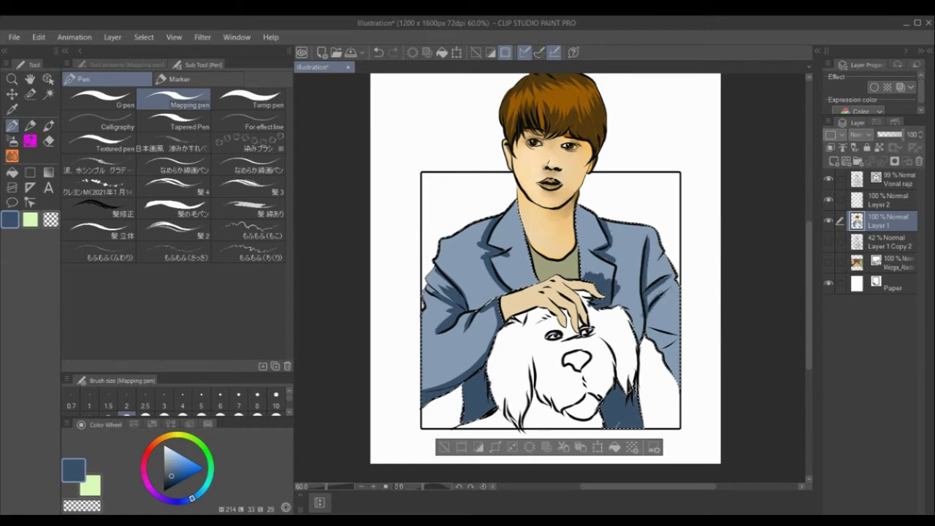
pyautogui.moveTo(680, 336); pyautogui.dragTo(647, 329)
pyautogui.moveTo(647, 333); pyautogui.dragTo(680, 384)
# Step: Blend the dark blue shadows into the jacket and clear the selection
pyautogui.click(12, 156)
pyautogui.moveTo(493, 256); pyautogui.dragTo(513, 257)
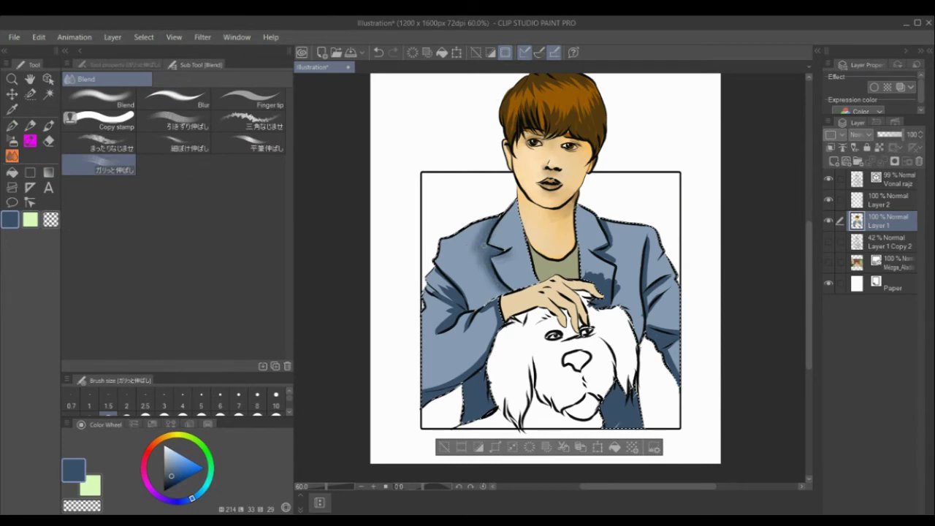
pyautogui.moveTo(454, 319)
pyautogui.mouseDown()
pyautogui.moveTo(431, 330)
pyautogui.moveTo(451, 293)
pyautogui.mouseUp()
pyautogui.moveTo(438, 282); pyautogui.dragTo(465, 291)
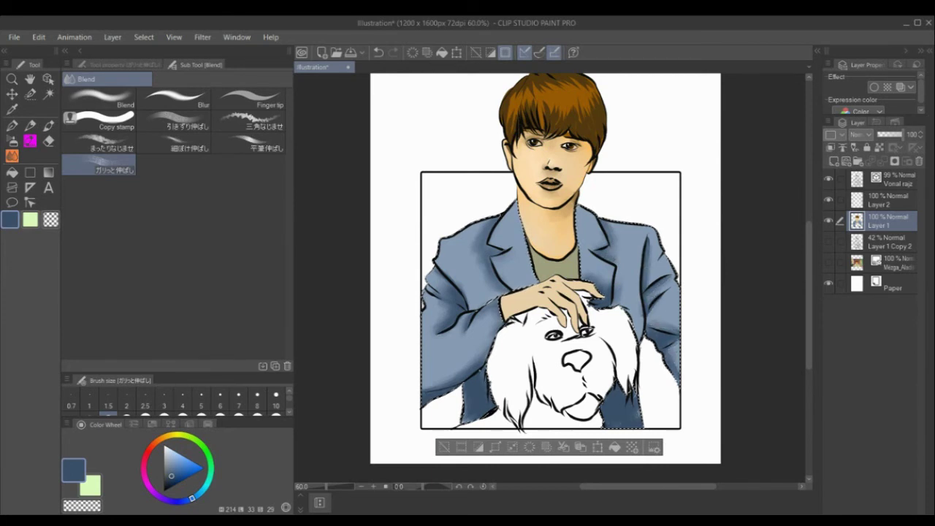
pyautogui.click(443, 448)
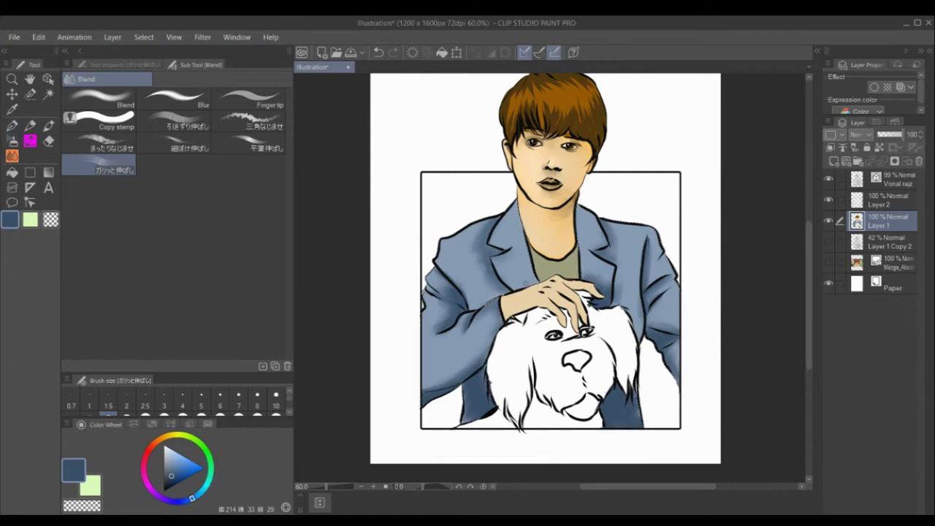
pyautogui.press('p')
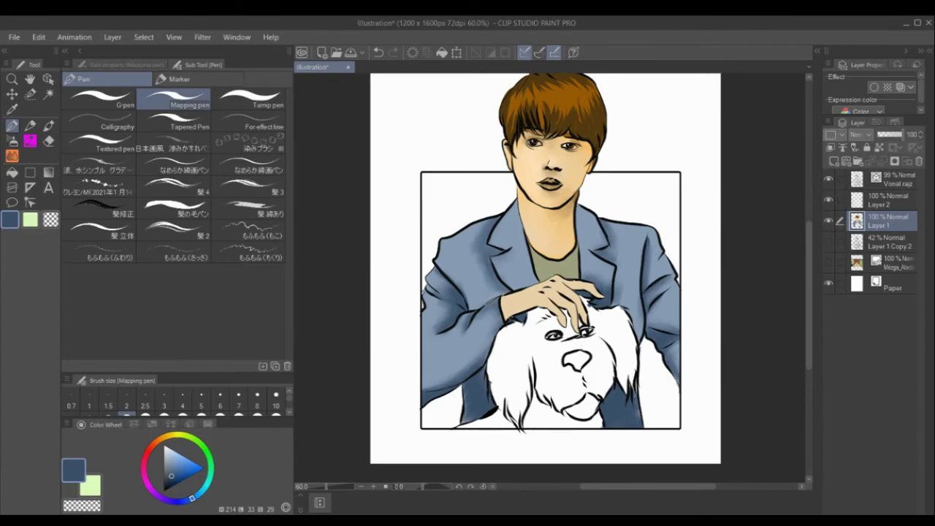
# Step: Show the cartoon reference and fill the dog's nose with the black sampled from the cartoon dog
pyautogui.click(829, 263)
pyautogui.click(12, 110)
pyautogui.click(461, 137)
pyautogui.click(49, 94)
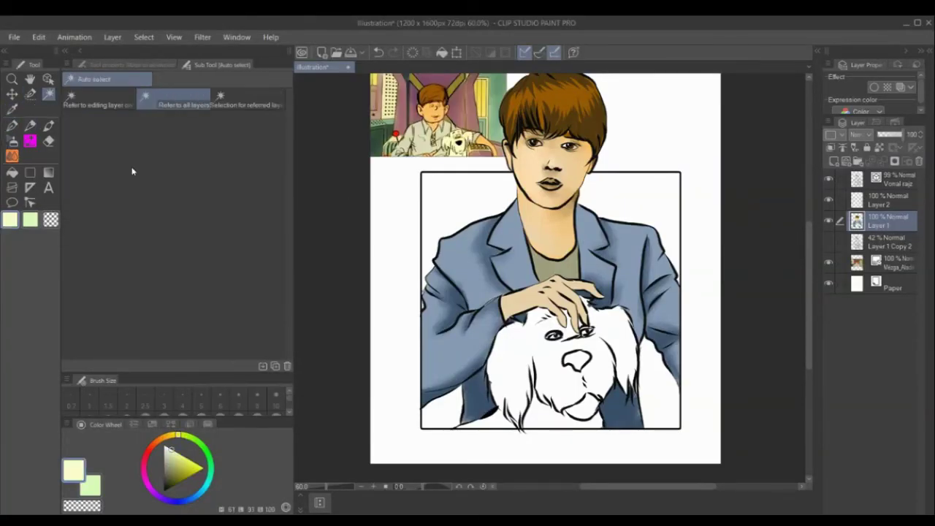
pyautogui.click(576, 359)
pyautogui.click(641, 388)
pyautogui.click(13, 110)
pyautogui.click(459, 143)
pyautogui.click(641, 388)
# Step: Fill the dog's fur with the cream color sampled from the cartoon dog
pyautogui.click(451, 138)
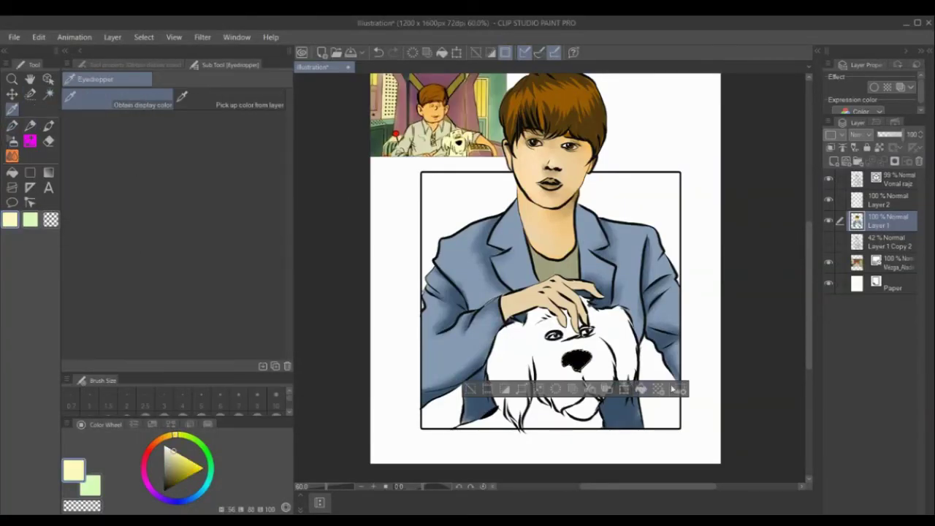
pyautogui.click(471, 389)
pyautogui.click(49, 95)
pyautogui.click(523, 350)
pyautogui.click(611, 450)
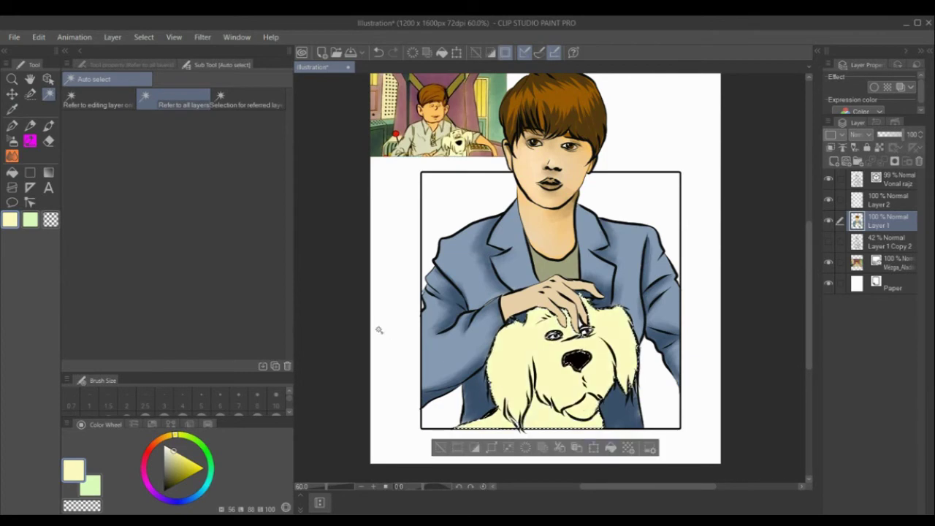
# Step: Paint khaki shadow strands on the dog's ears, muzzle, forehead and chin with the Mapping pen
pyautogui.scroll(1, 583, 332)
pyautogui.scroll(1, 588, 330)
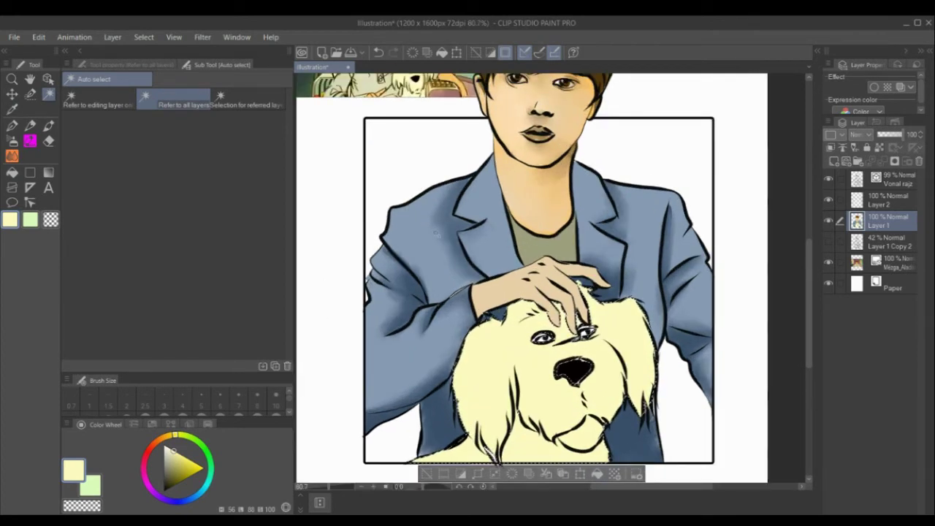
pyautogui.scroll(-1, 429, 217)
pyautogui.click(173, 462)
pyautogui.click(12, 125)
pyautogui.moveTo(493, 330)
pyautogui.mouseDown()
pyautogui.moveTo(500, 380)
pyautogui.moveTo(488, 420)
pyautogui.mouseUp()
pyautogui.moveTo(478, 358); pyautogui.dragTo(484, 410)
pyautogui.moveTo(460, 369); pyautogui.dragTo(475, 406)
pyautogui.moveTo(459, 333); pyautogui.dragTo(462, 383)
pyautogui.moveTo(468, 310); pyautogui.dragTo(452, 356)
pyautogui.moveTo(510, 372); pyautogui.dragTo(534, 400)
pyautogui.moveTo(533, 399); pyautogui.dragTo(558, 366)
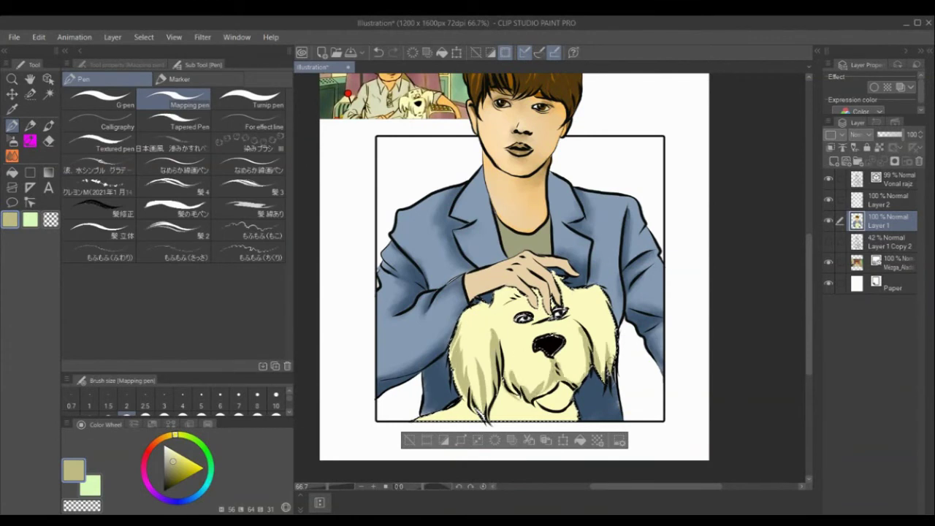
pyautogui.moveTo(600, 294); pyautogui.dragTo(614, 364)
pyautogui.moveTo(522, 294); pyautogui.dragTo(503, 307)
pyautogui.moveTo(545, 387); pyautogui.dragTo(572, 383)
# Step: Paint white highlight strands over the dog's fur with the Mapping pen
pyautogui.click(164, 445)
pyautogui.moveTo(522, 297); pyautogui.dragTo(511, 310)
pyautogui.moveTo(511, 311)
pyautogui.mouseDown()
pyautogui.moveTo(519, 333)
pyautogui.moveTo(490, 320)
pyautogui.mouseUp()
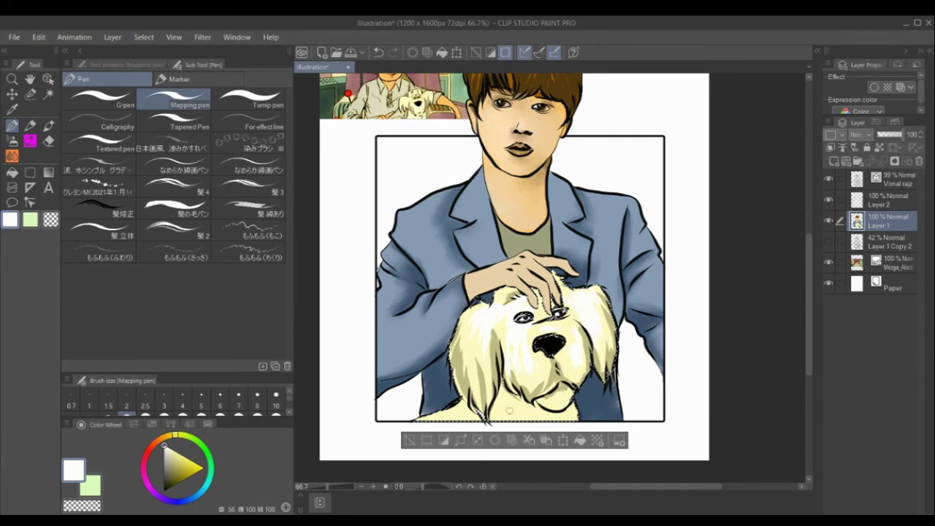
# Step: Blend the khaki shadows and white highlights across the dog's ears, face and chest, and reduce the blend brush size
pyautogui.press('j')
pyautogui.moveTo(483, 383); pyautogui.dragTo(472, 345)
pyautogui.moveTo(503, 316); pyautogui.dragTo(515, 360)
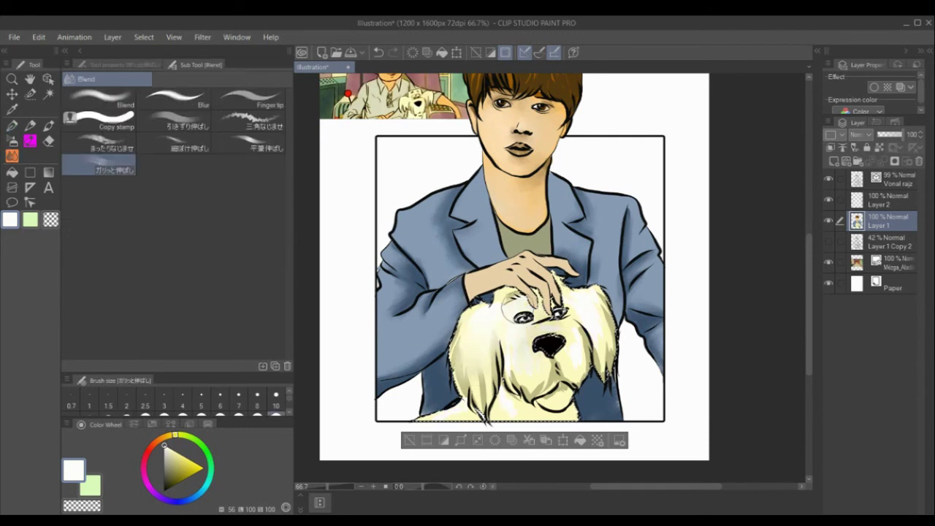
pyautogui.moveTo(561, 301); pyautogui.dragTo(602, 333)
pyautogui.moveTo(582, 334)
pyautogui.mouseDown()
pyautogui.moveTo(580, 363)
pyautogui.moveTo(528, 373)
pyautogui.mouseUp()
pyautogui.moveTo(537, 389); pyautogui.dragTo(515, 406)
pyautogui.moveTo(516, 358); pyautogui.dragTo(524, 336)
pyautogui.press('[')
pyautogui.press('[')
pyautogui.press('[')
pyautogui.press('[')
pyautogui.press('[')
pyautogui.press('[')
pyautogui.press('[')
pyautogui.press('[')
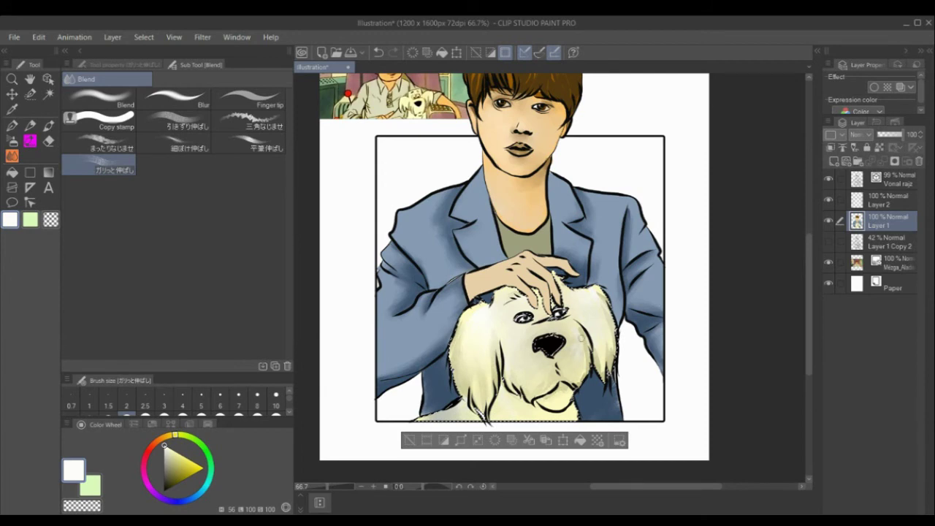
# Step: Hide the cartoon reference image and auto-select the four blank background areas inside the frame, referring to all layers
pyautogui.moveTo(810, 260); pyautogui.dragTo(811, 237)
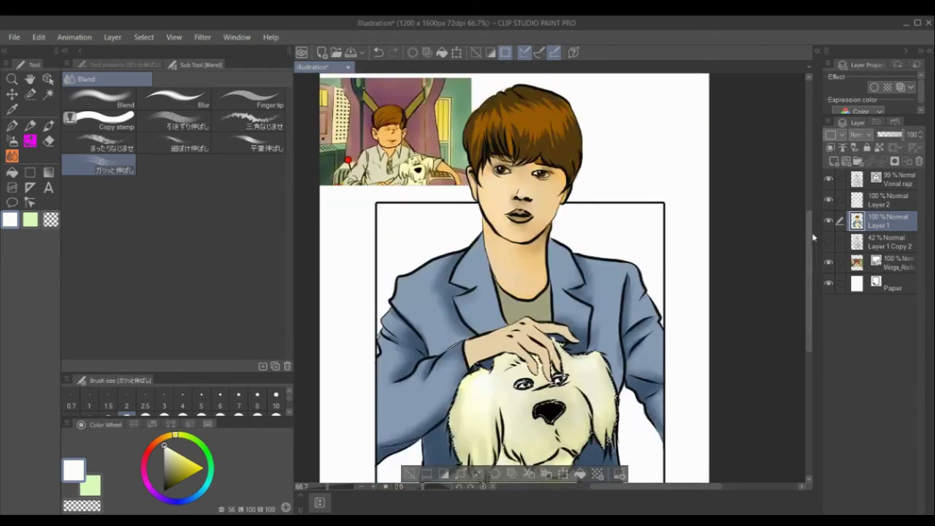
pyautogui.click(828, 262)
pyautogui.scroll(-1, 736, 343)
pyautogui.click(49, 94)
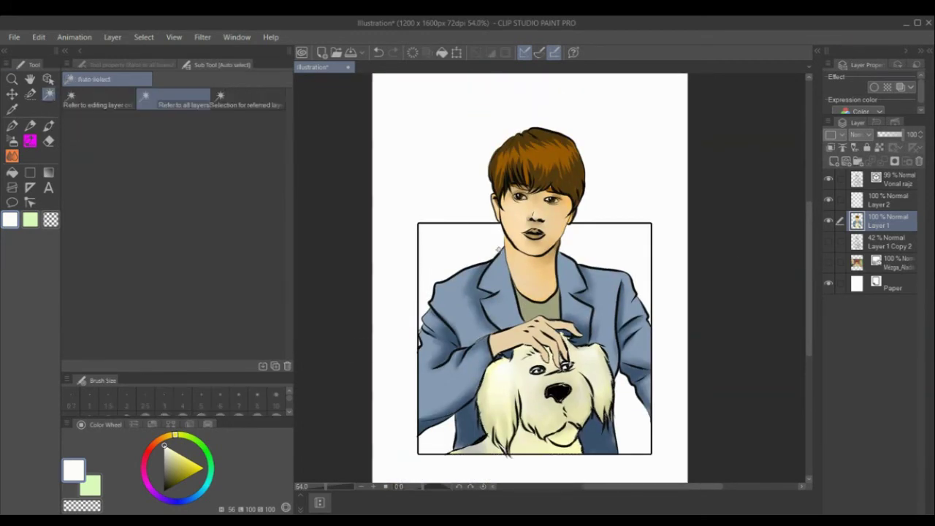
pyautogui.click(460, 249)
pyautogui.keyDown('shift'); pyautogui.click(618, 248); pyautogui.keyUp('shift')
pyautogui.keyDown('shift'); pyautogui.click(638, 431); pyautogui.keyUp('shift')
pyautogui.keyDown('shift'); pyautogui.click(437, 440); pyautogui.keyUp('shift')
# Step: Paint a dark teal texture over the selected background areas with the Flower pattern decoration brush
pyautogui.click(30, 141)
pyautogui.click(121, 95)
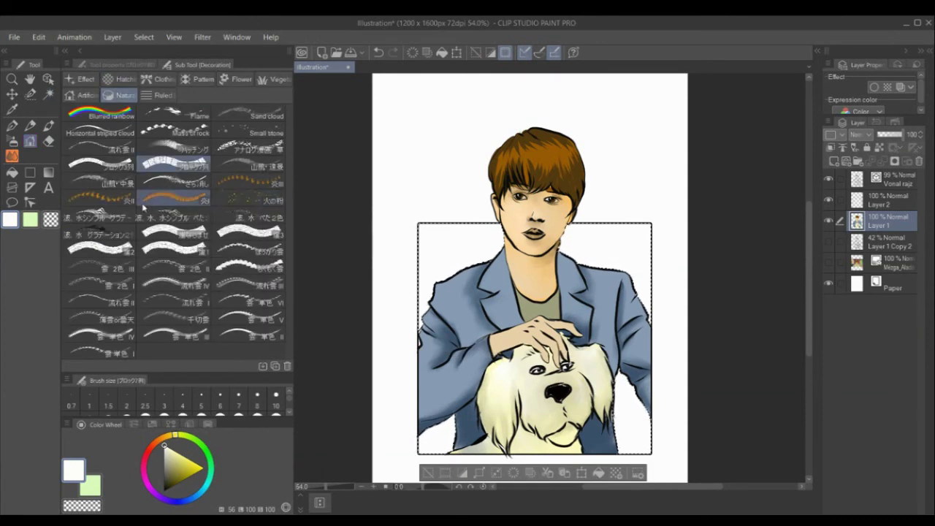
pyautogui.click(82, 97)
pyautogui.click(162, 95)
pyautogui.click(197, 79)
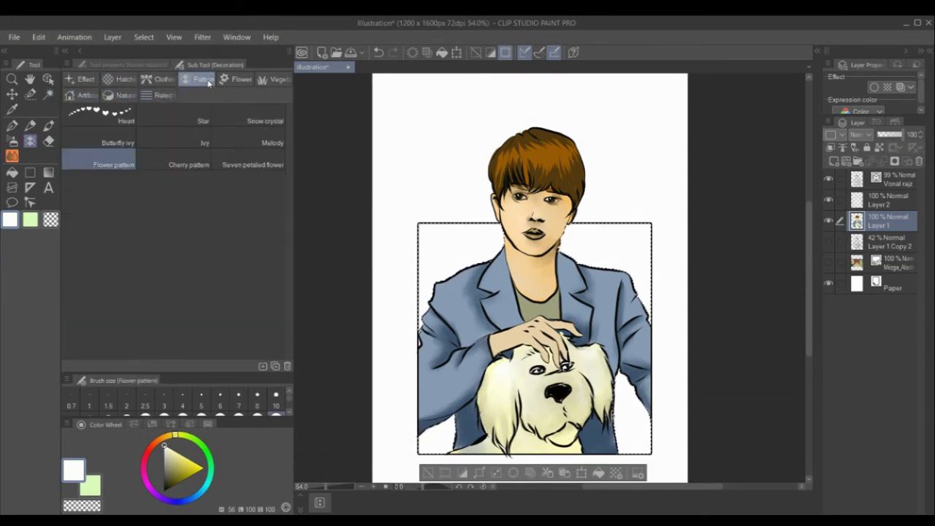
pyautogui.moveTo(174, 486); pyautogui.dragTo(203, 496)
pyautogui.click(202, 494)
pyautogui.moveTo(427, 272); pyautogui.dragTo(463, 259)
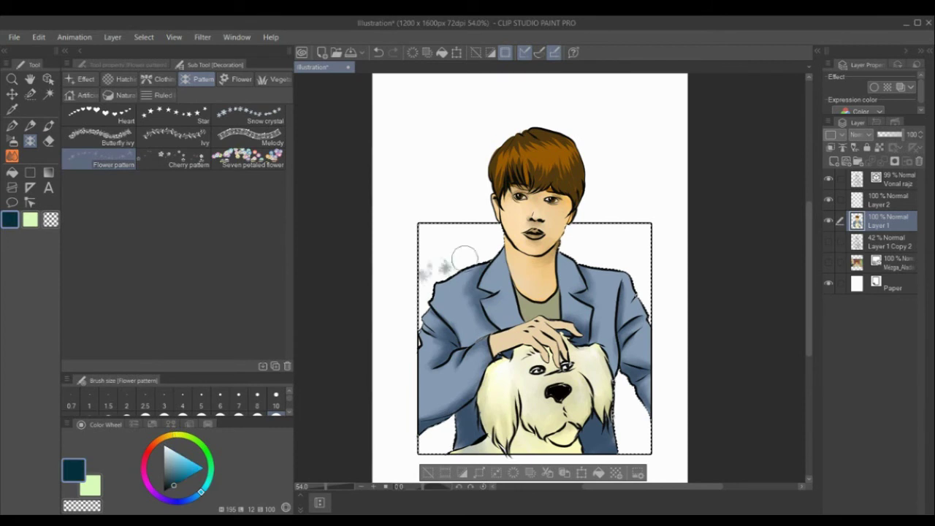
pyautogui.moveTo(573, 237); pyautogui.dragTo(641, 282)
pyautogui.moveTo(627, 387); pyautogui.dragTo(635, 437)
pyautogui.moveTo(447, 431); pyautogui.dragTo(431, 446)
pyautogui.moveTo(430, 293); pyautogui.dragTo(491, 238)
pyautogui.moveTo(574, 238); pyautogui.dragTo(644, 288)
pyautogui.moveTo(626, 387); pyautogui.dragTo(637, 437)
pyautogui.moveTo(448, 424); pyautogui.dragTo(429, 446)
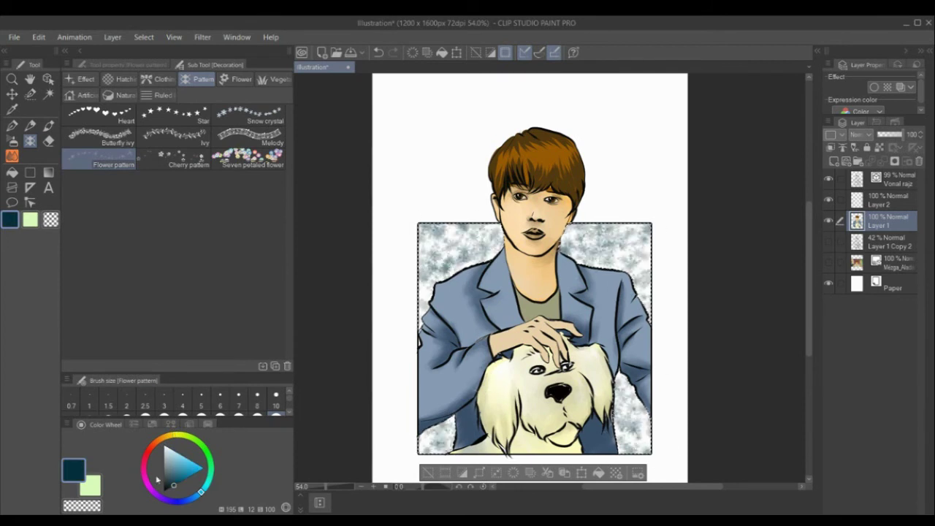
# Step: Darken the selected background with near-black Flower pattern strokes at brush size 2000 and clear the selection
pyautogui.click(164, 490)
pyautogui.click(257, 414)
pyautogui.moveTo(290, 400); pyautogui.dragTo(289, 407)
pyautogui.click(126, 400)
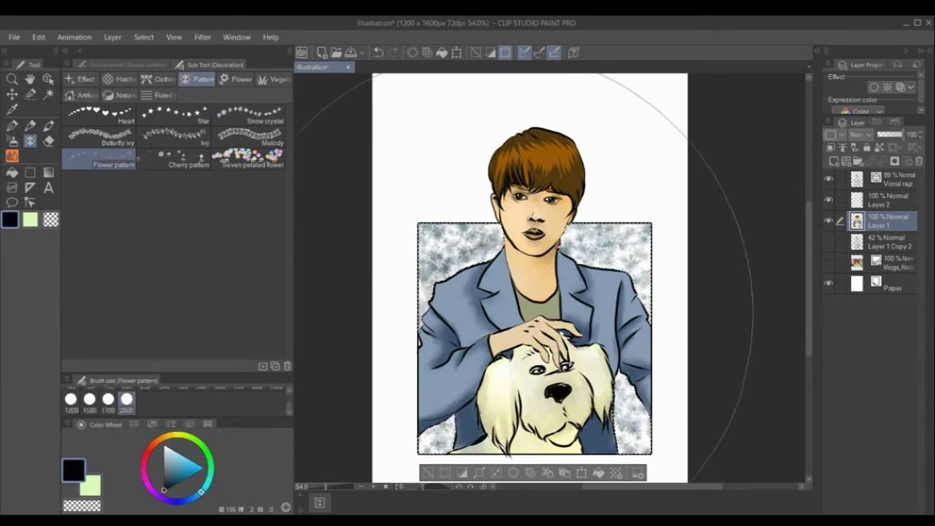
pyautogui.moveTo(491, 313)
pyautogui.mouseDown()
pyautogui.moveTo(520, 386)
pyautogui.moveTo(512, 447)
pyautogui.mouseUp()
pyautogui.scroll(5, 139, 400)
pyautogui.click(144, 400)
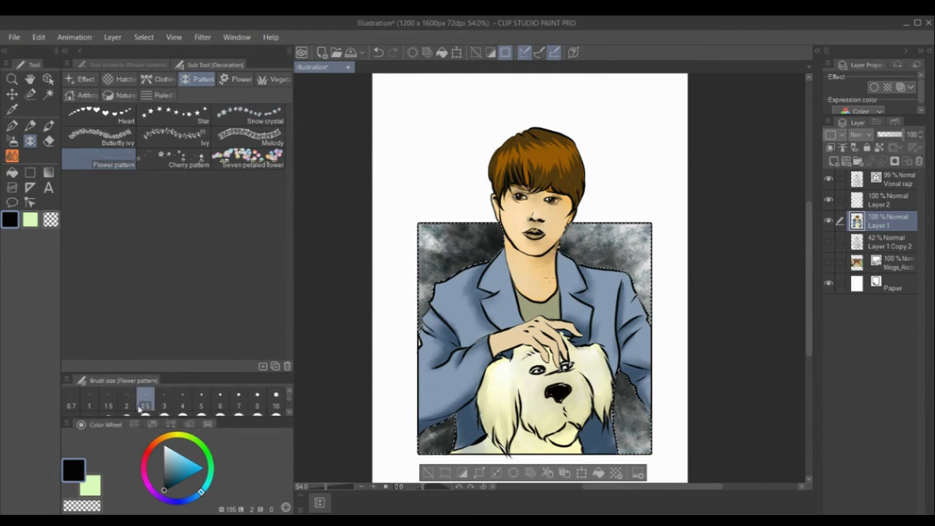
pyautogui.hotkey('ctrl', 'd')
# Step: Show the cartoon reference image again and move it up into the page's upper-left corner
pyautogui.scroll(-1, 646, 334)
pyautogui.click(828, 262)
pyautogui.click(905, 267)
pyautogui.hotkey('ctrl', 't')
pyautogui.moveTo(495, 188); pyautogui.dragTo(491, 150)
# Step: Collapse the side palettes, finish the reference image's transform and frame the whole illustration in view
pyautogui.click(65, 50)
pyautogui.click(4, 50)
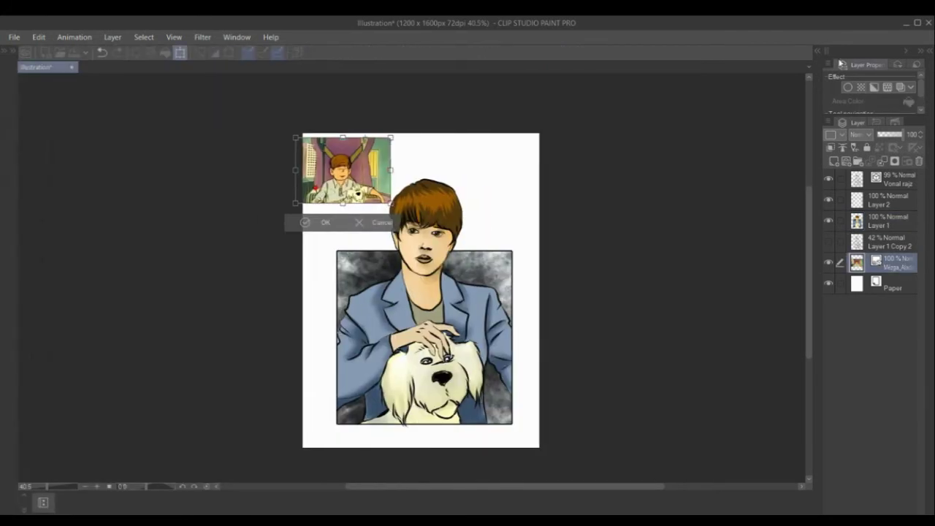
pyautogui.click(920, 51)
pyautogui.scroll(1, 718, 326)
pyautogui.click(295, 177)
pyautogui.moveTo(657, 489); pyautogui.dragTo(626, 488)
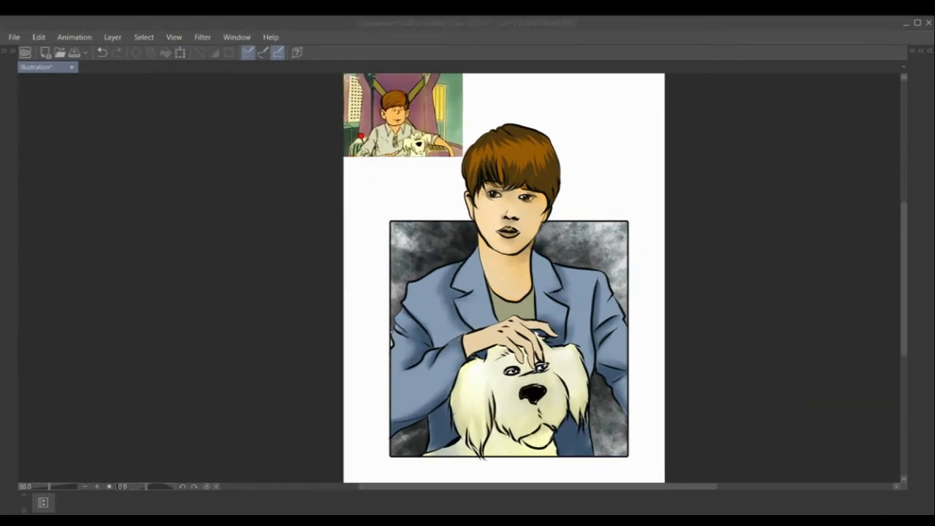